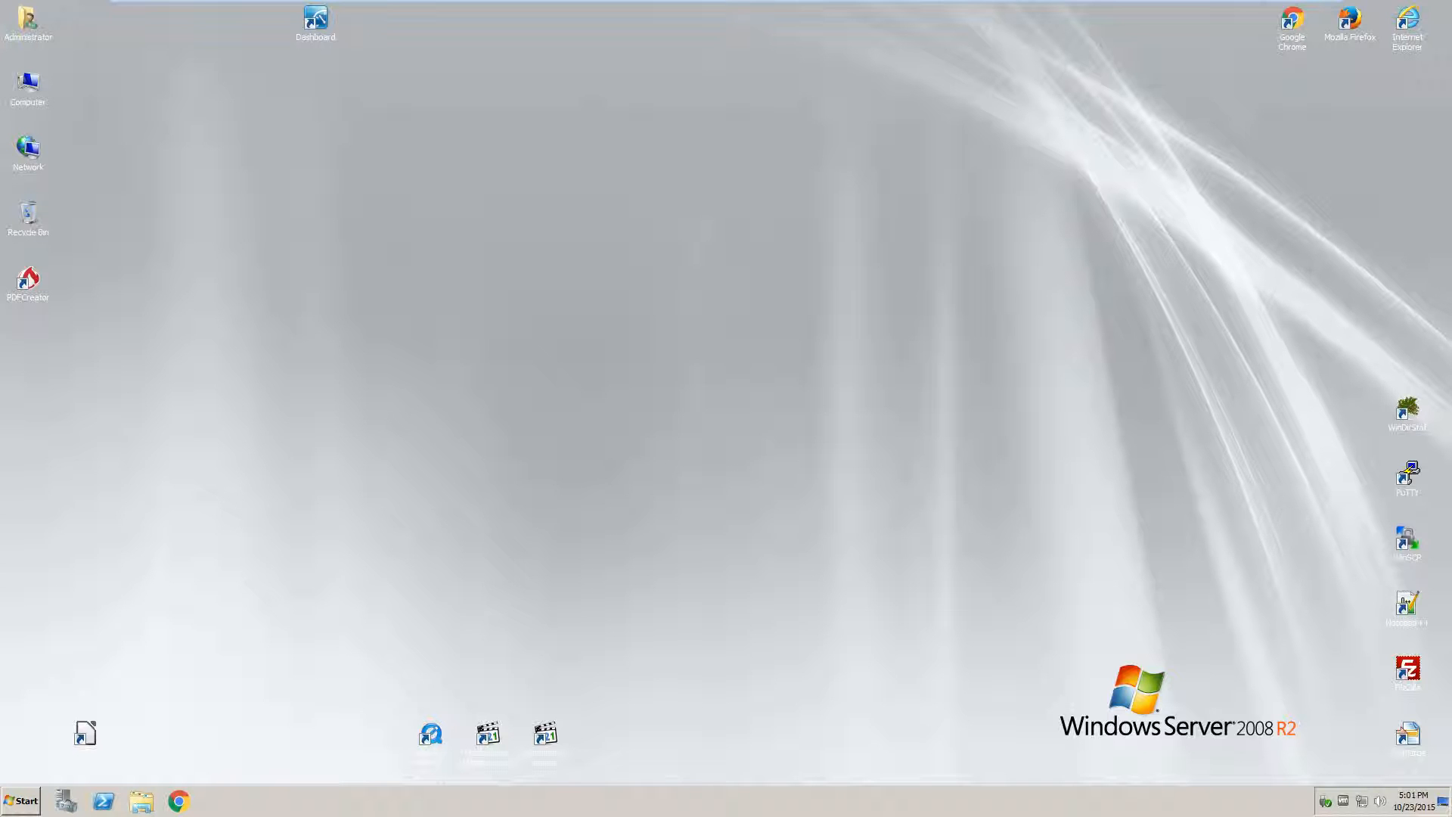
Initialize Disk 1 with the MBR partition style in Server Manager's Disk Management and minimize the window
right_click(29, 80)
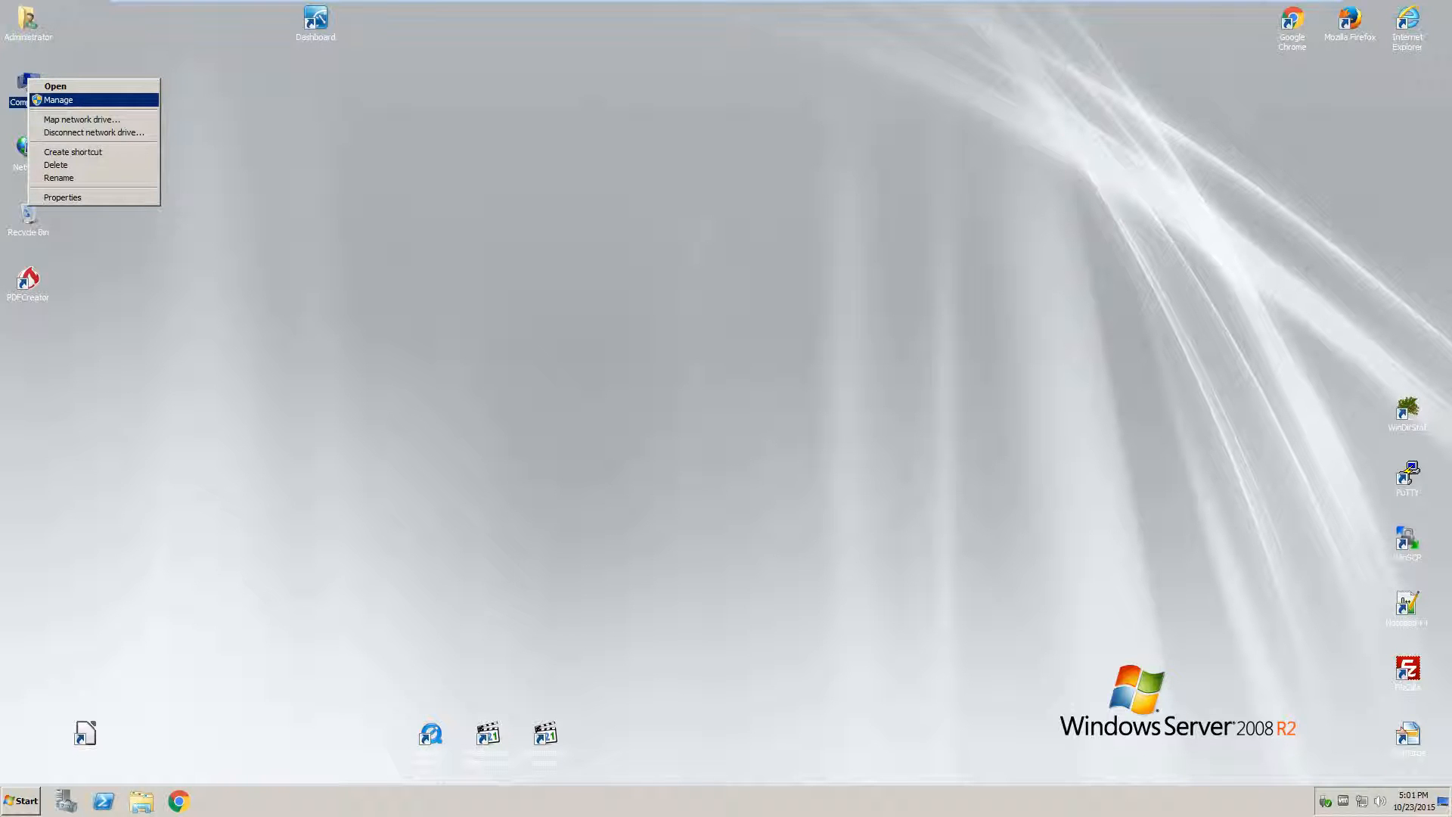
click(58, 100)
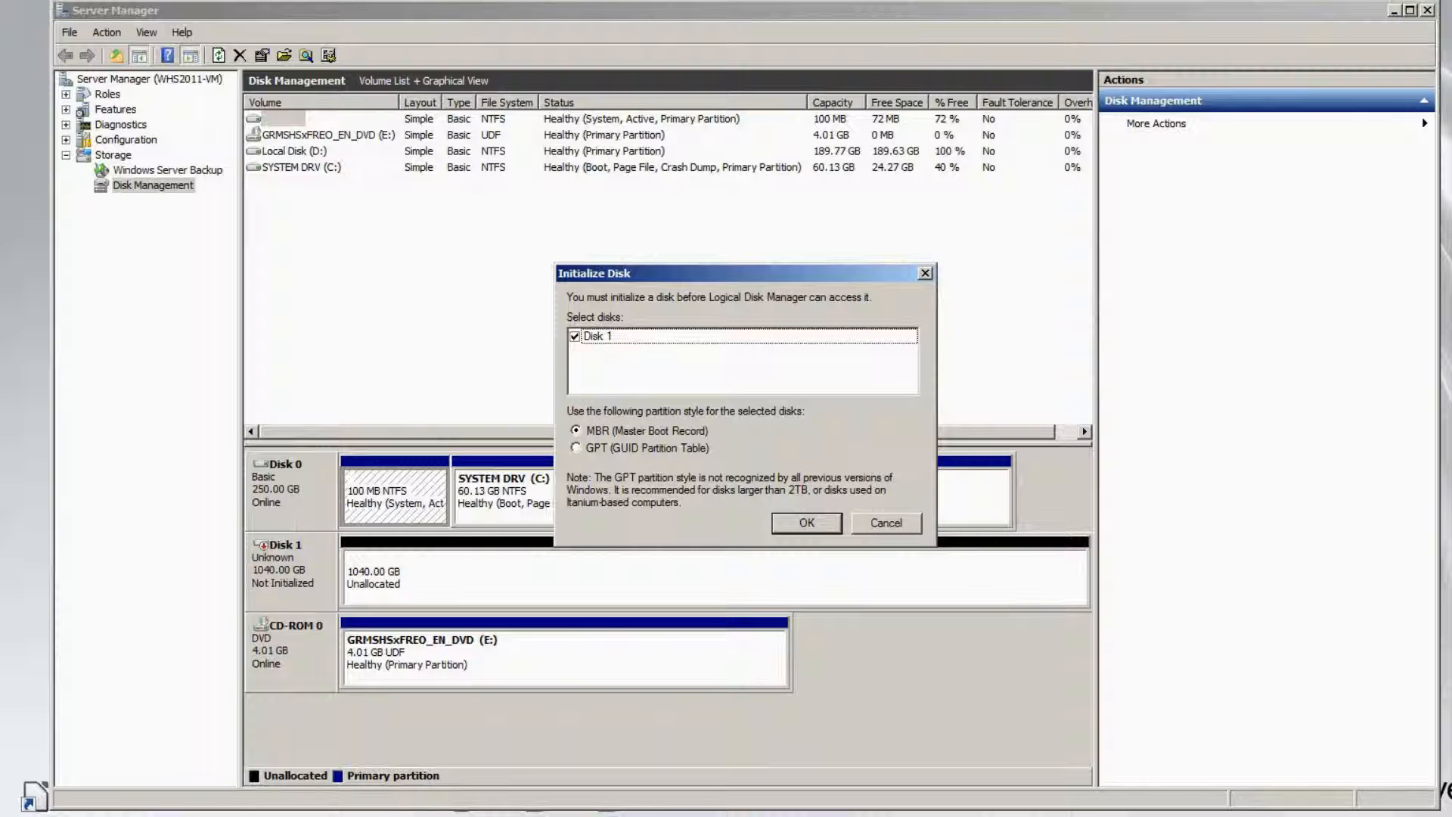
drag(605, 273, 1134, 316)
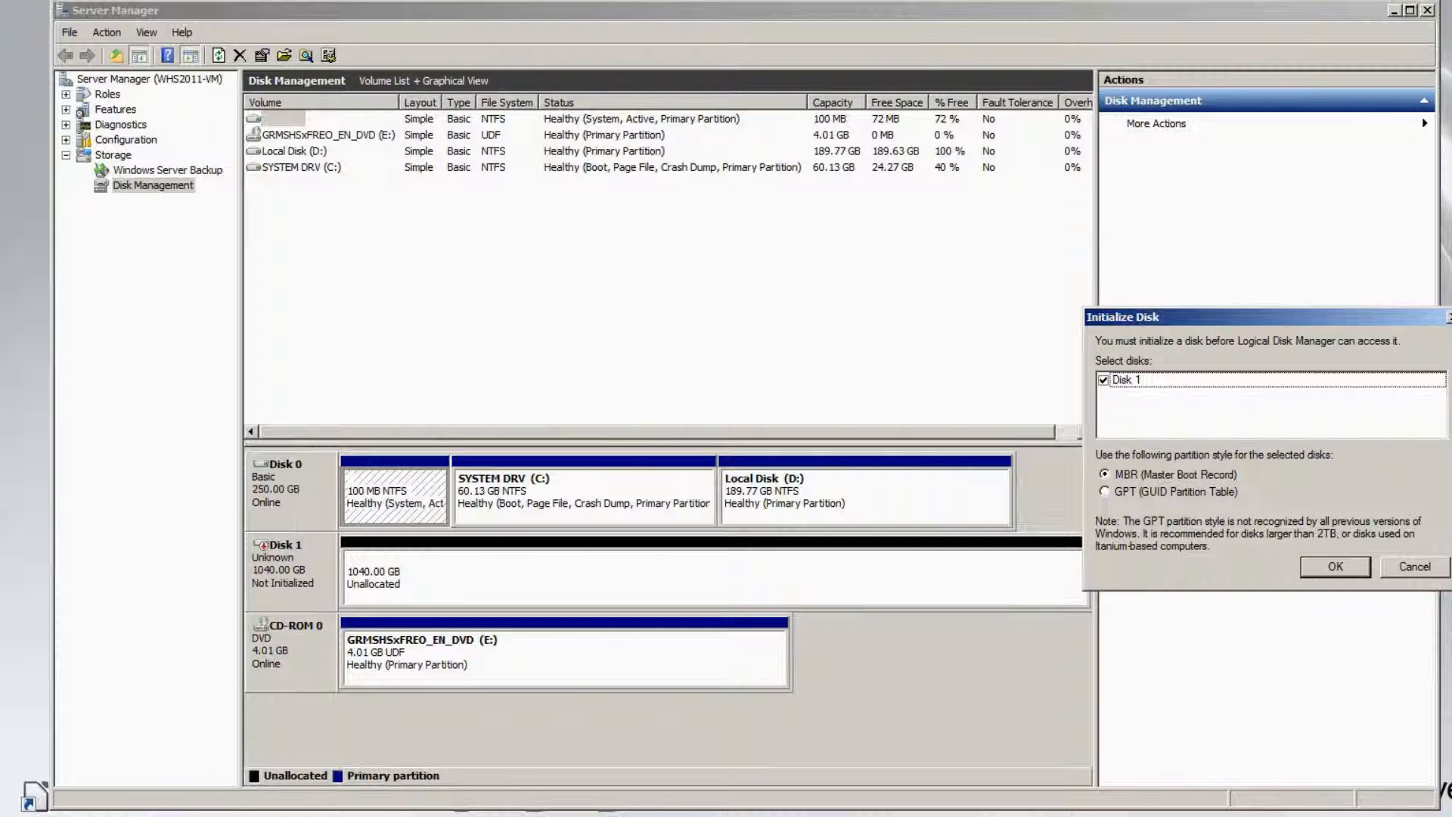
key(Return)
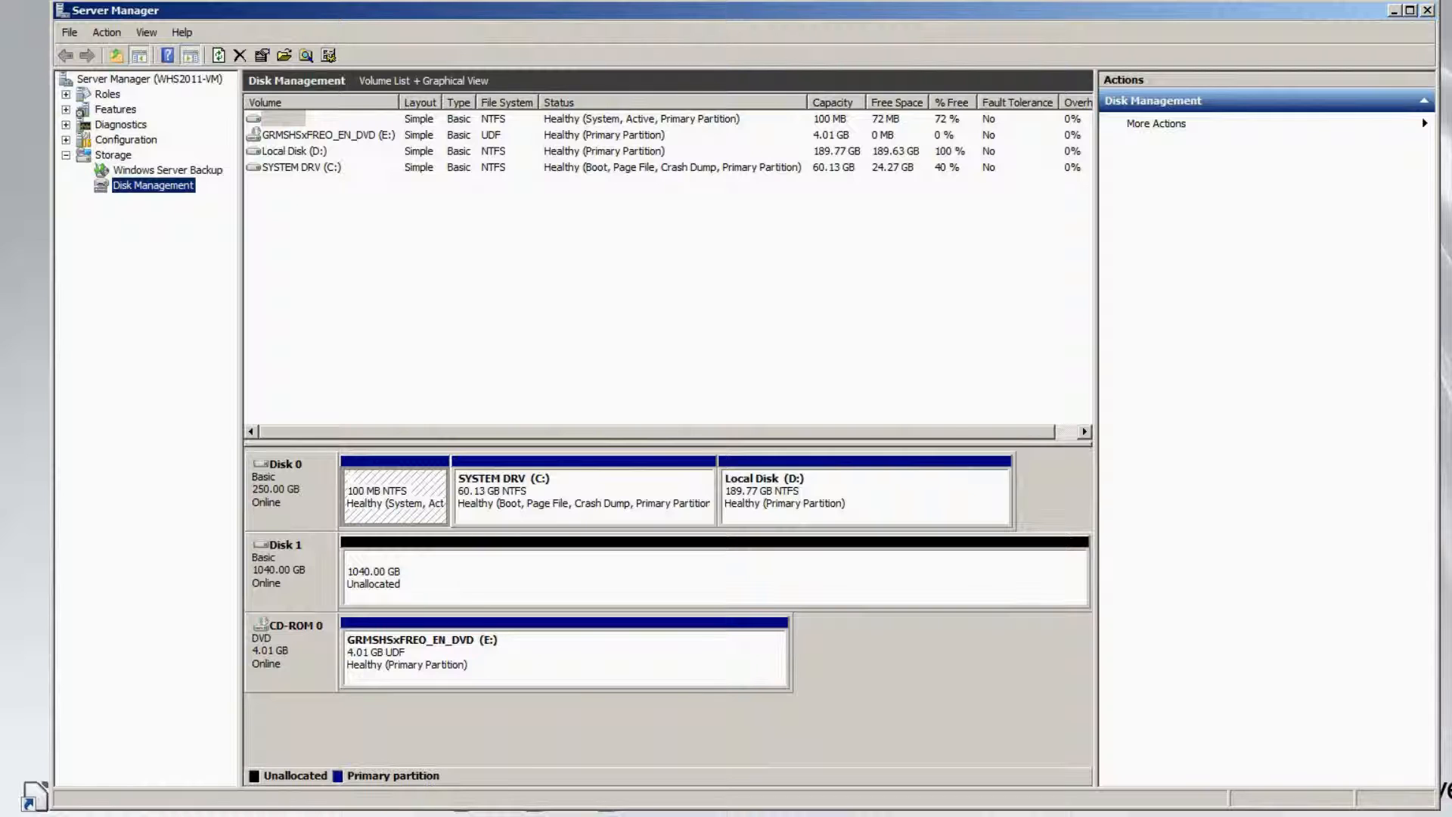
click(1395, 11)
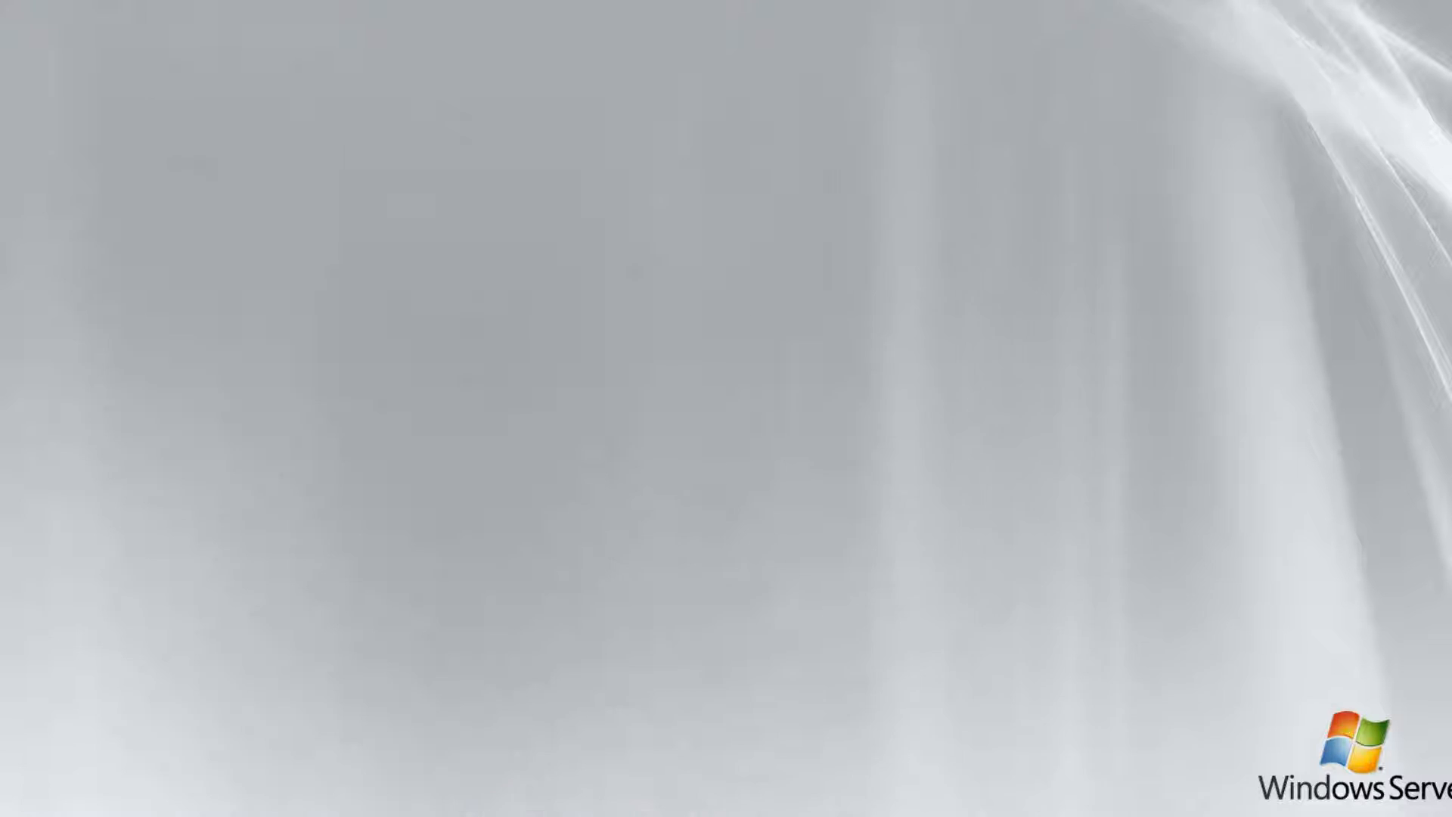
Examine the ServerFolders contents on Local Disk (D:) and the SYSTEM DRV (C:) drive's capacity and free space in Windows Explorer
key(super+e)
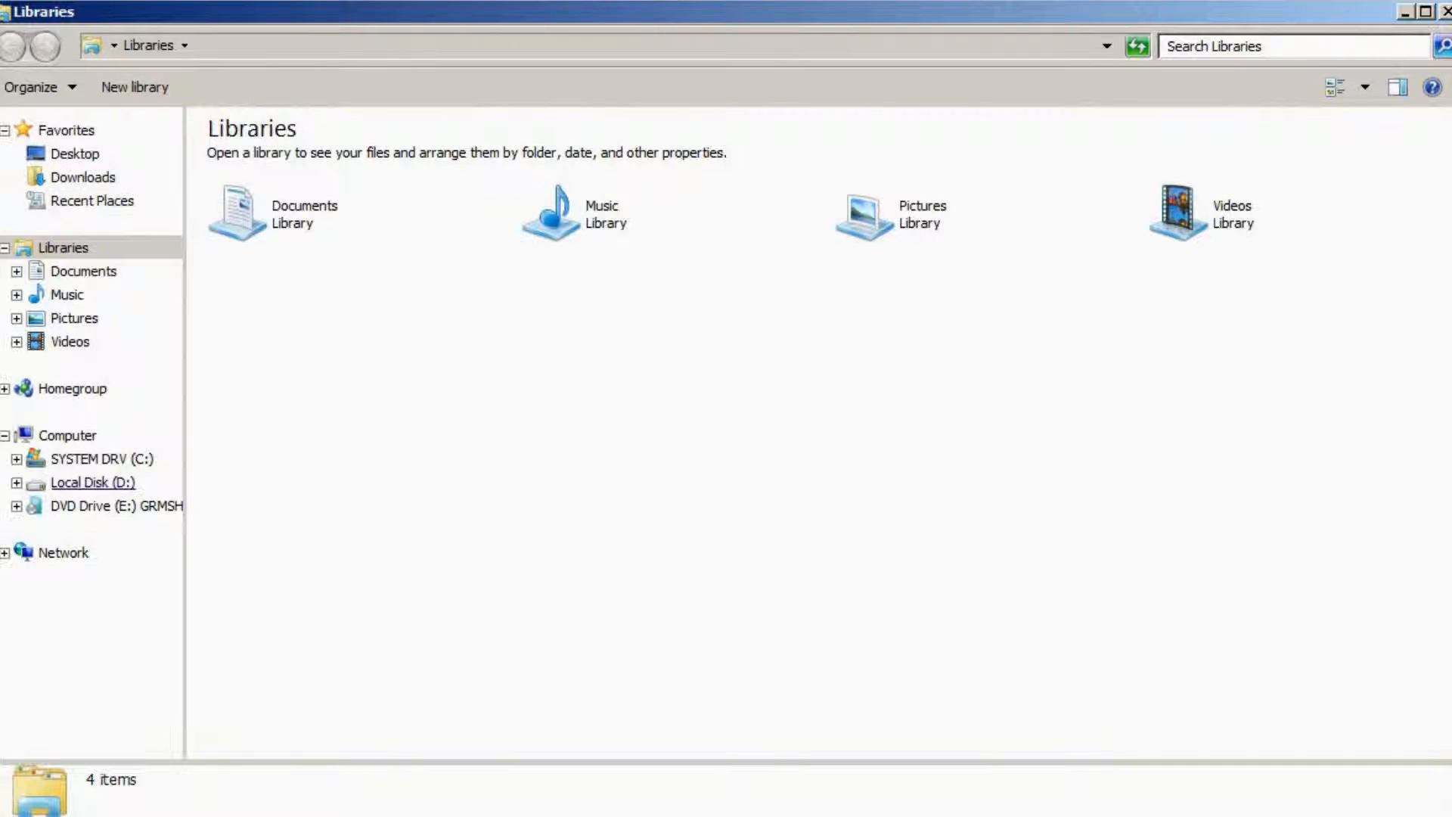
click(92, 481)
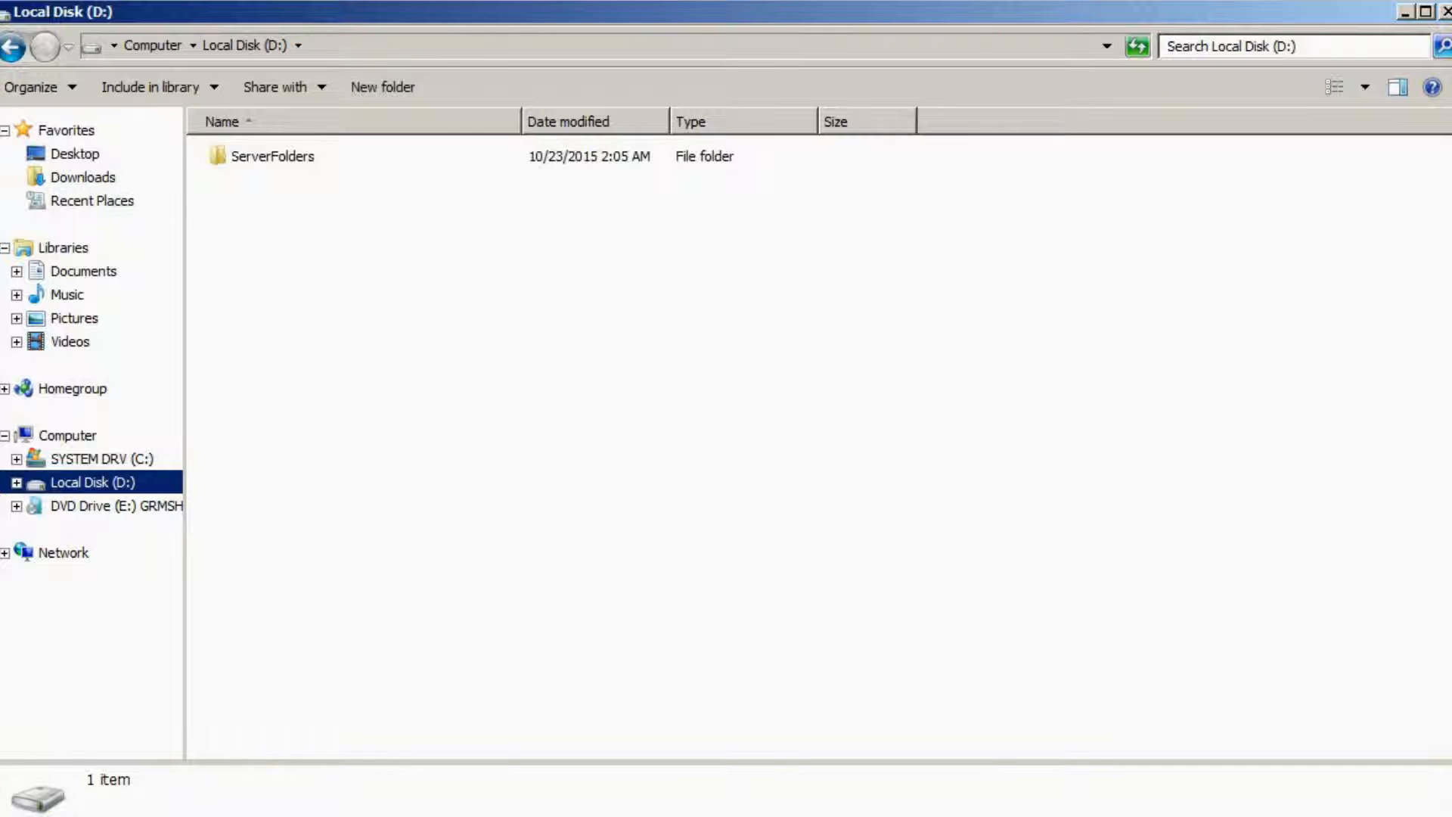
double_click(272, 157)
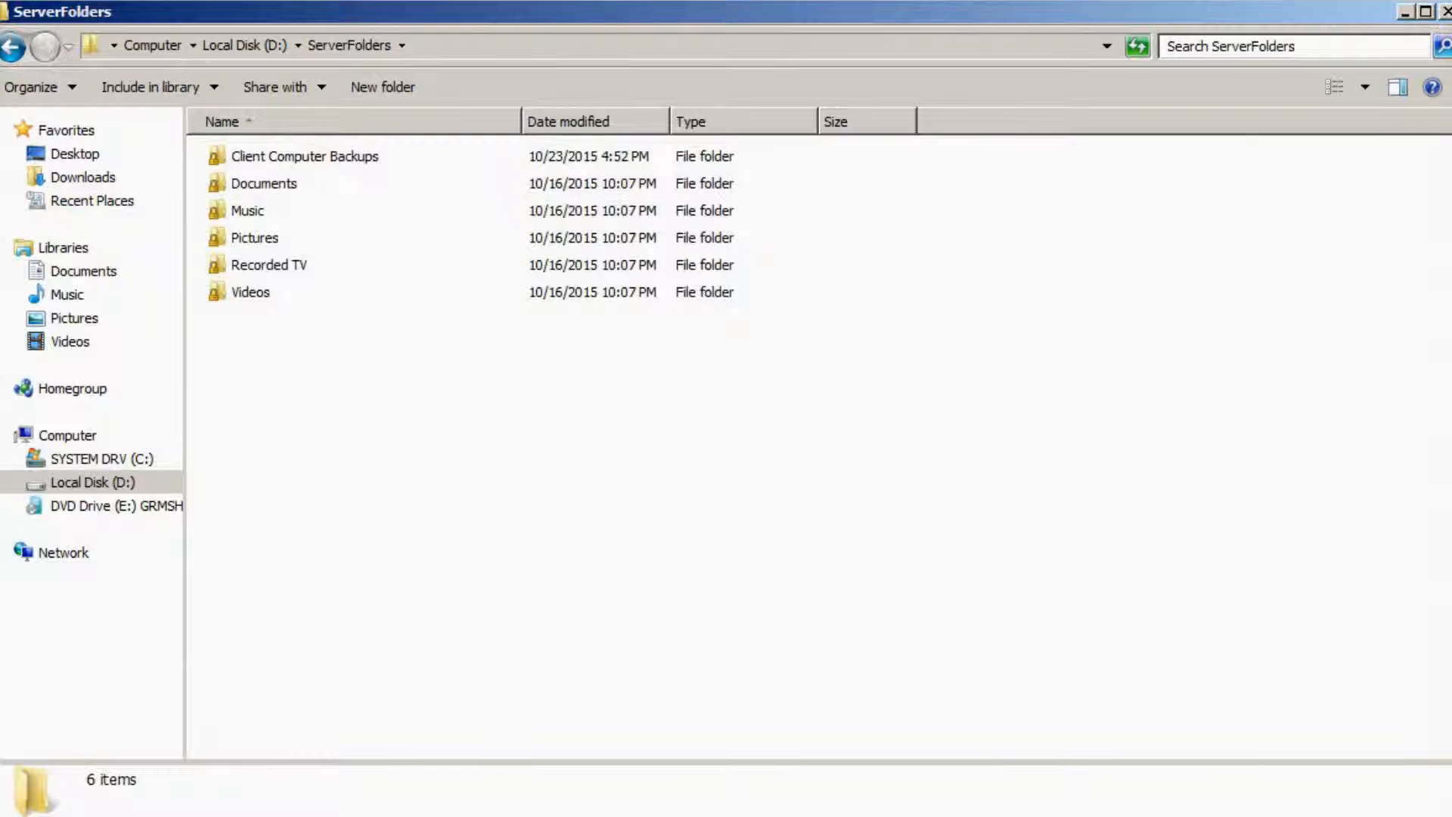
click(101, 460)
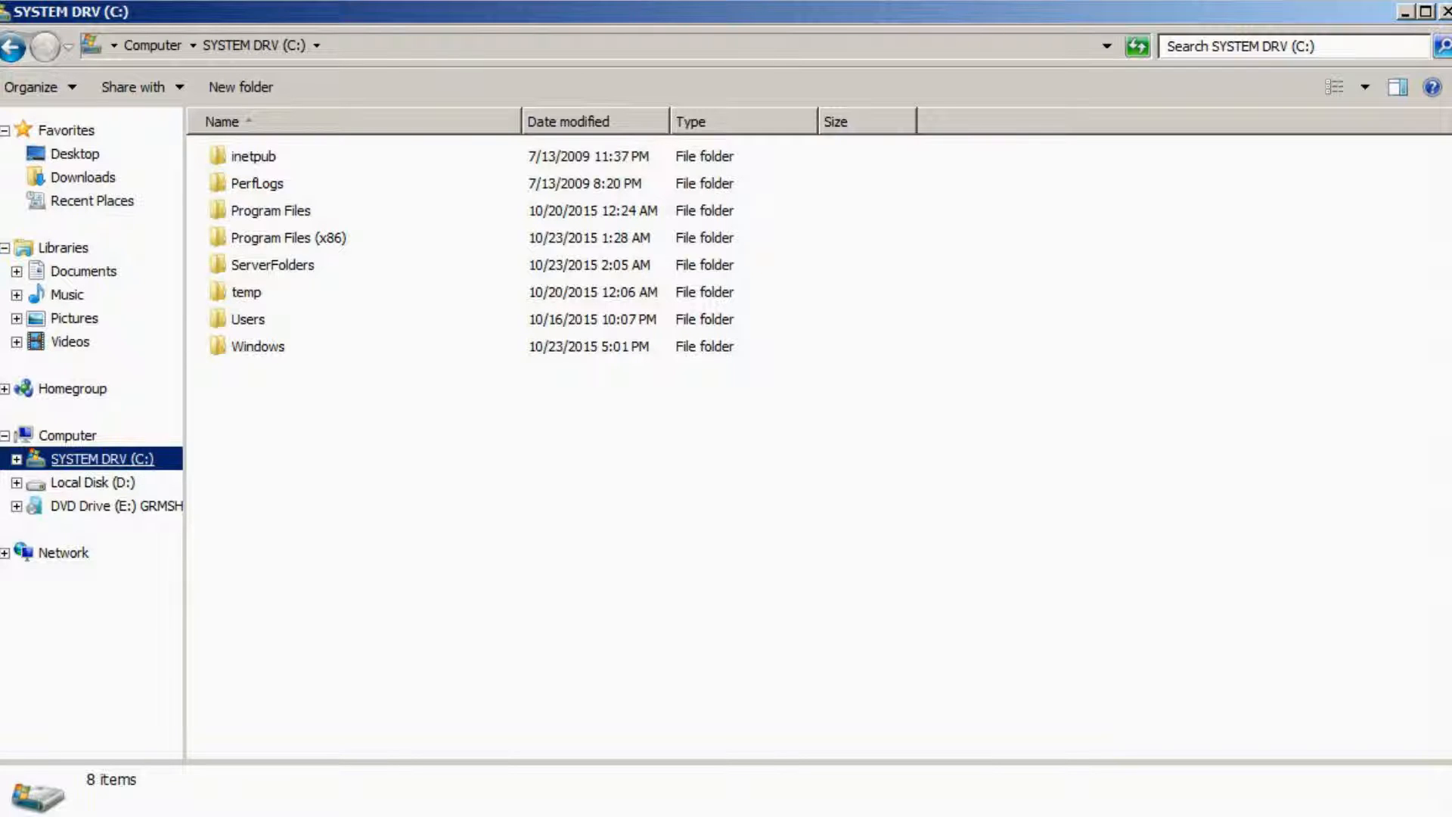
right_click(110, 459)
click(151, 749)
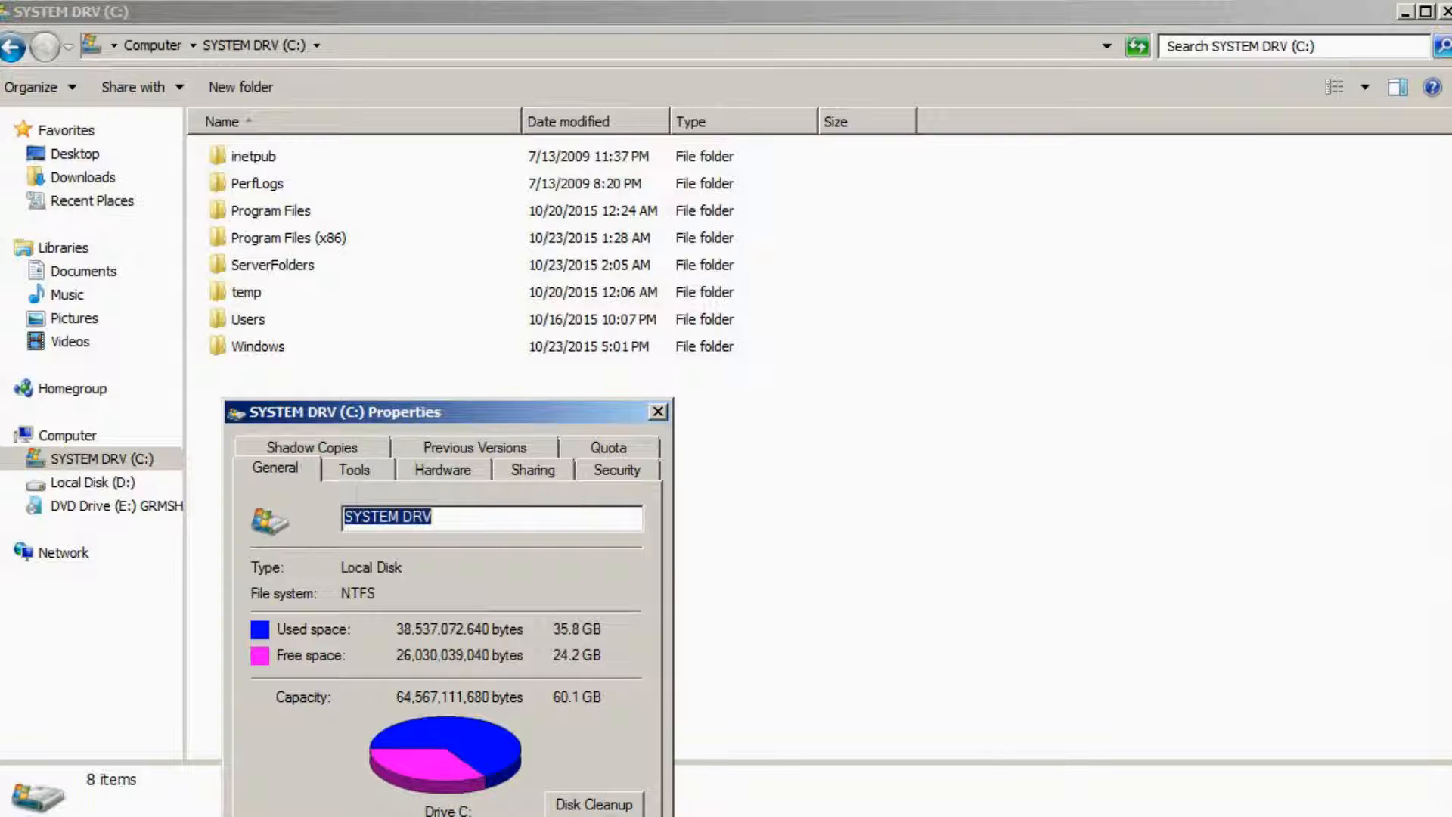
key(Escape)
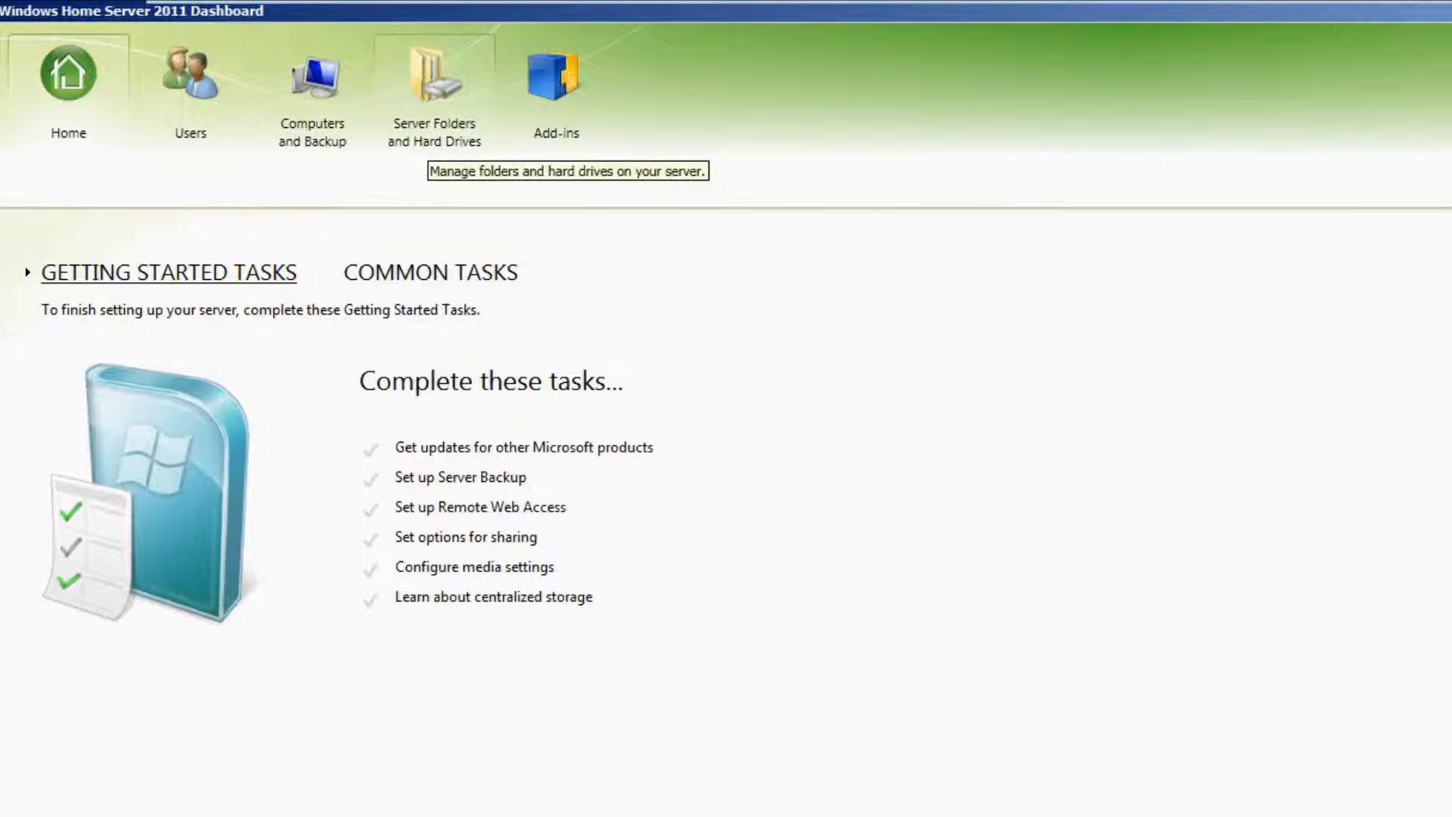
Move the Client Computer Backups server folder to C:\ServerFolders in the Windows Home Server 2011 Dashboard, accepting the system drive as its location
click(433, 140)
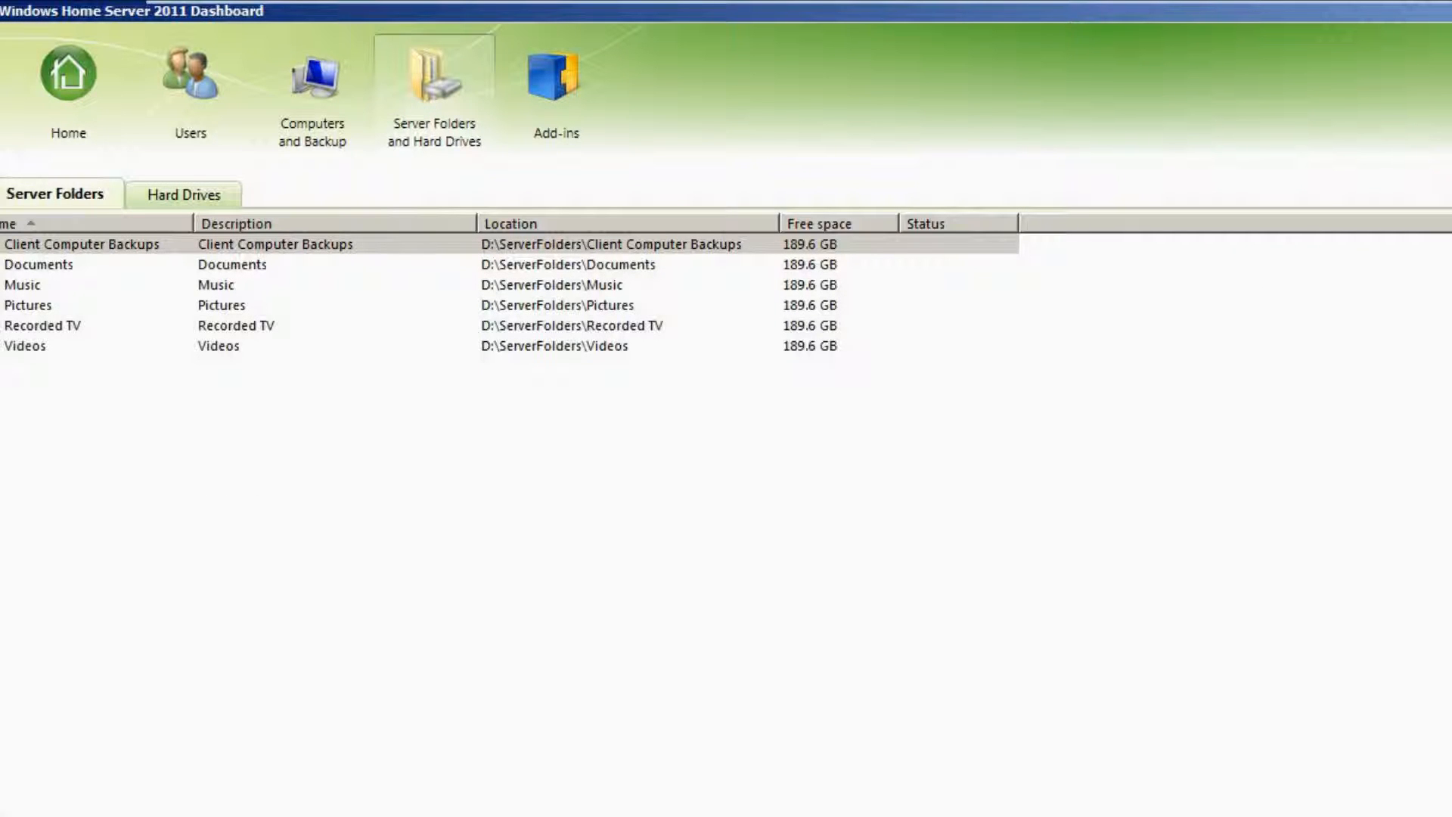
right_click(88, 249)
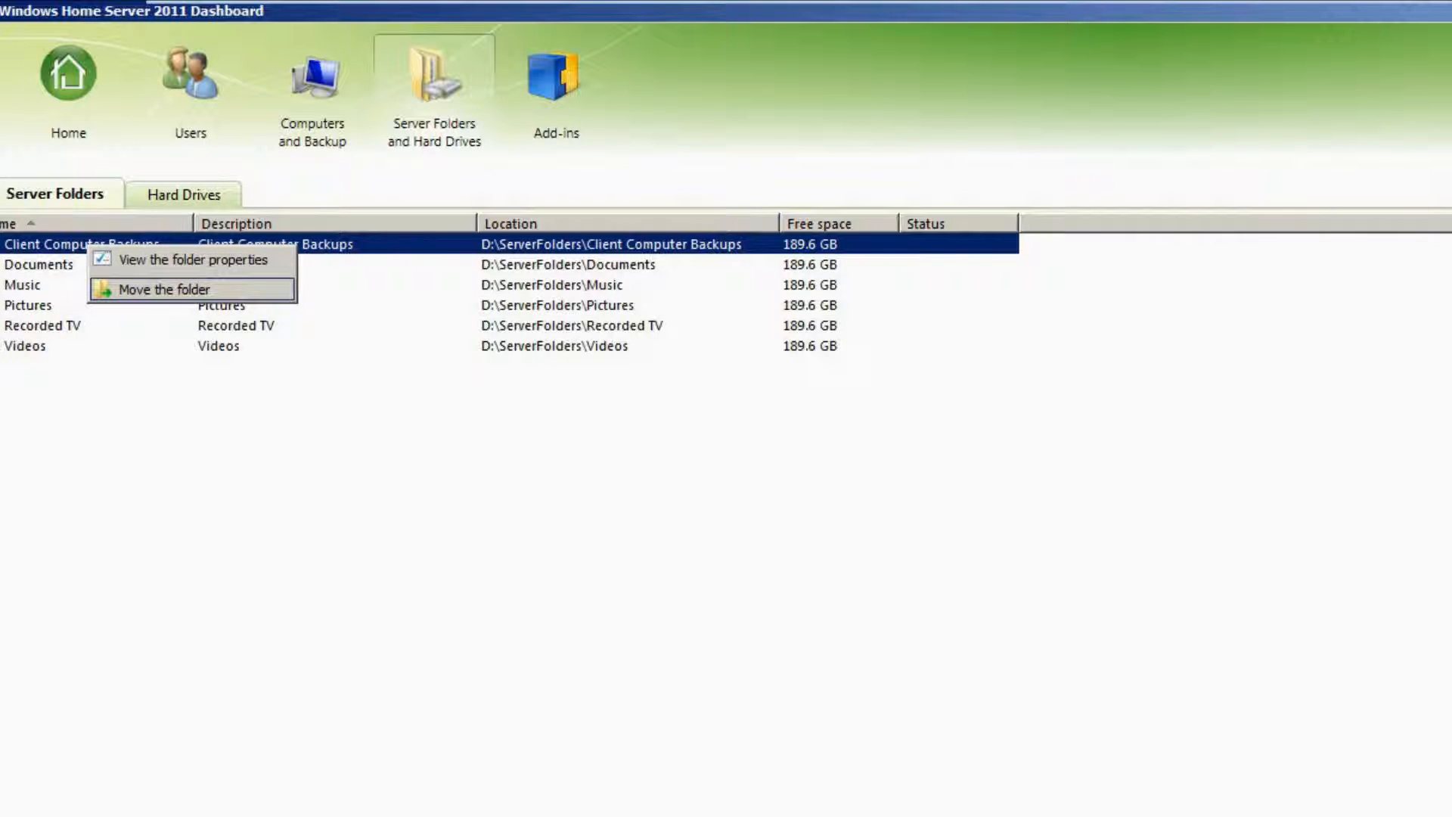
key(Return)
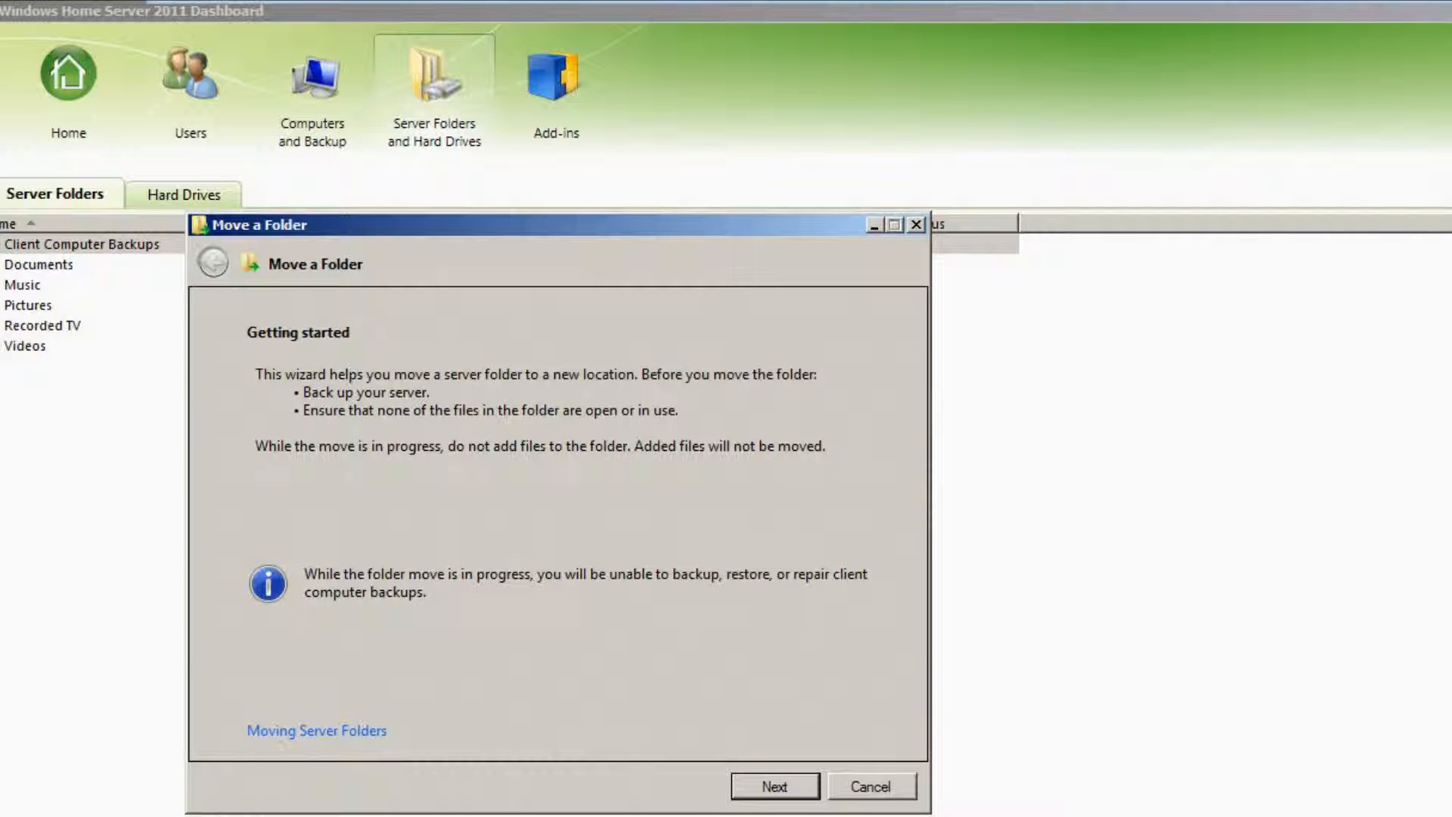
key(Return)
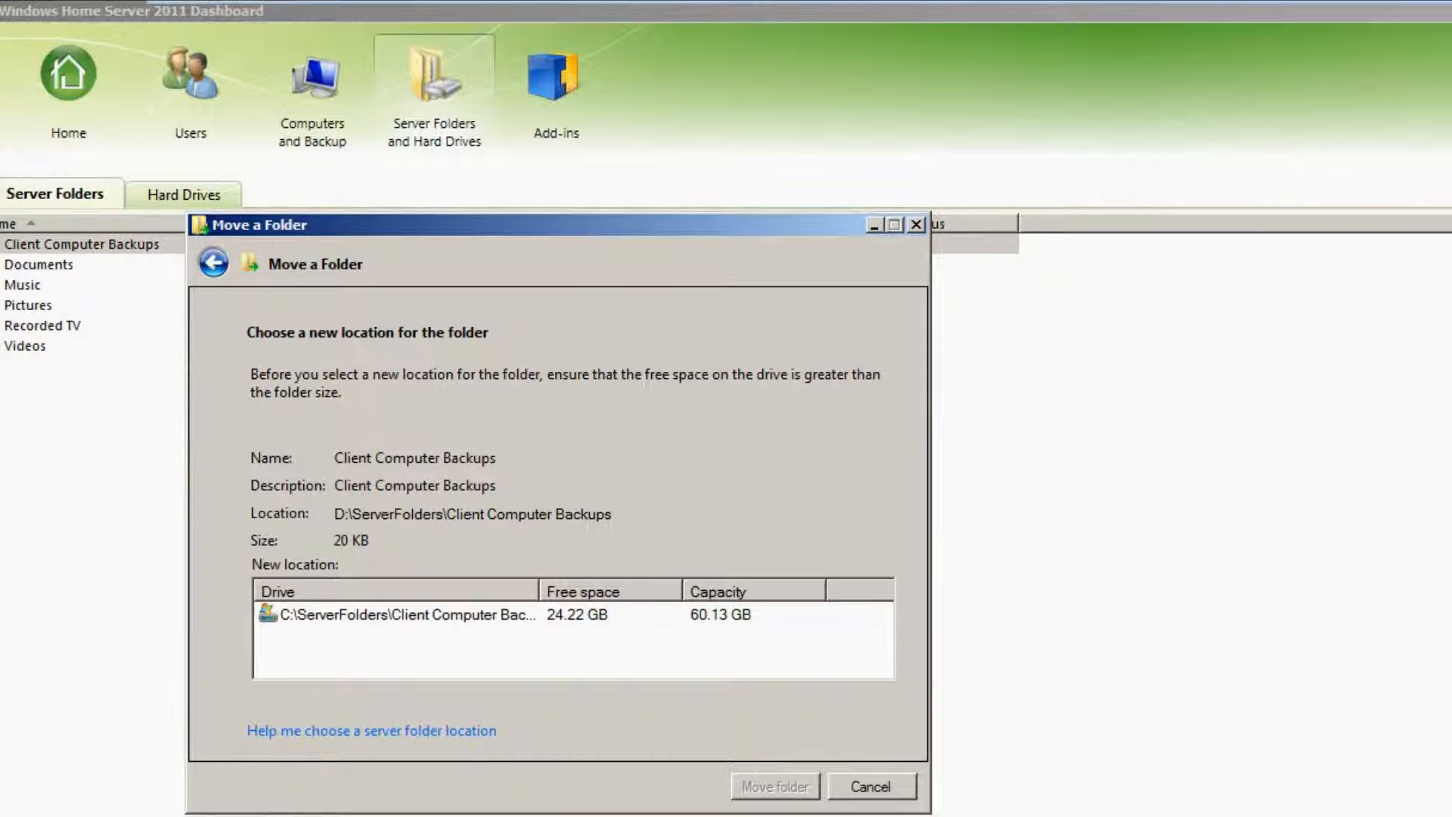
click(407, 615)
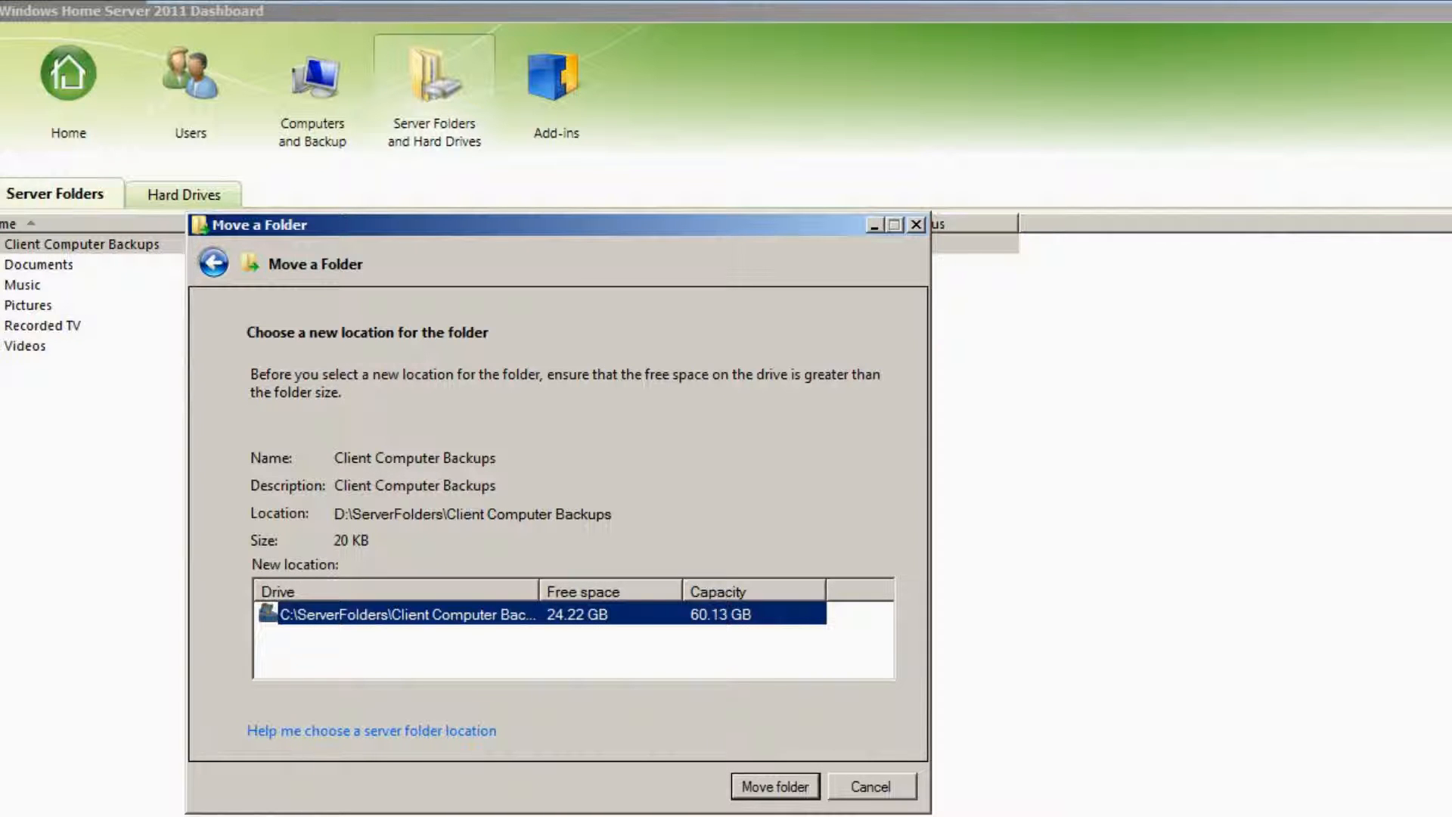
click(776, 787)
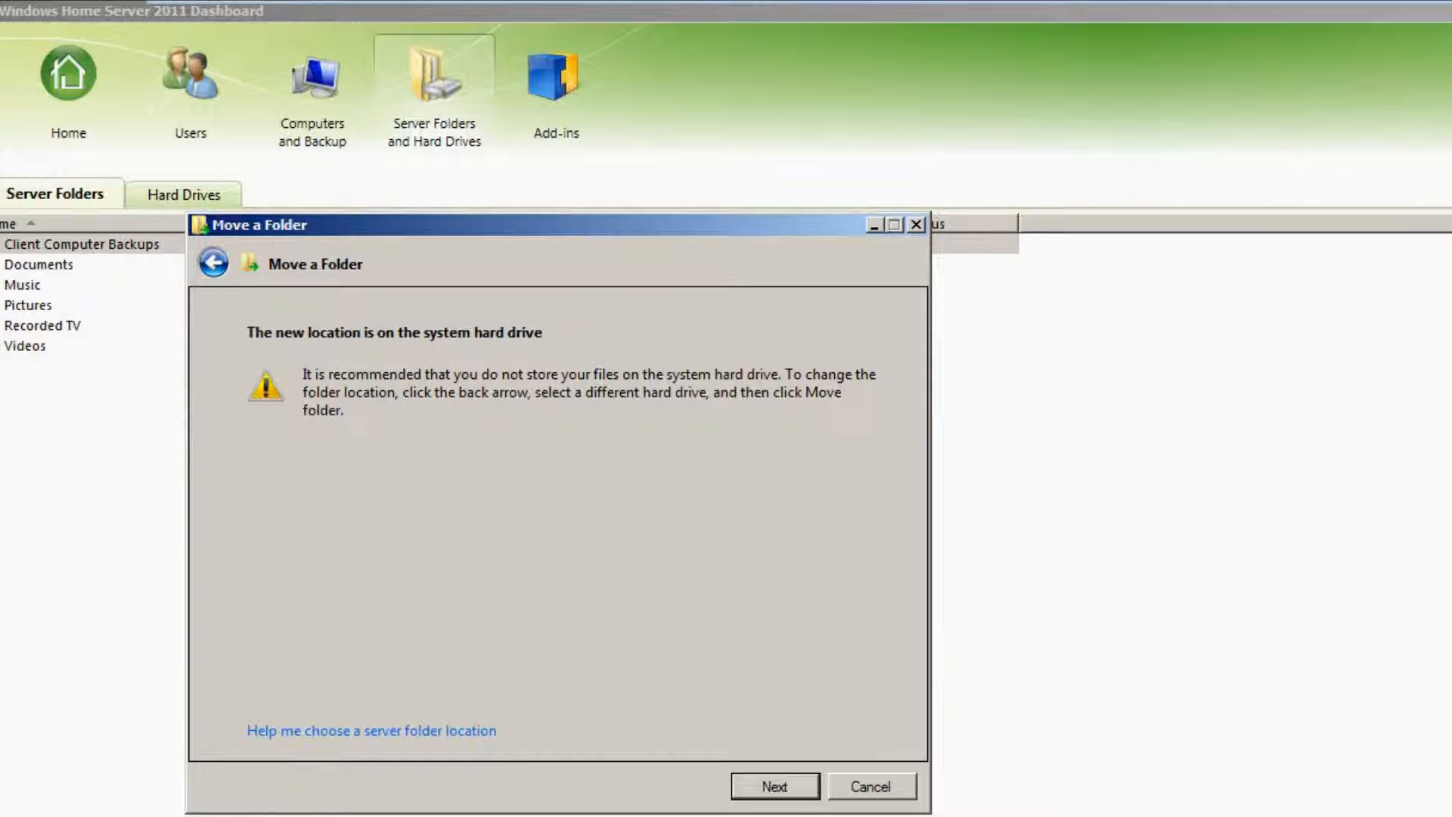
key(Return)
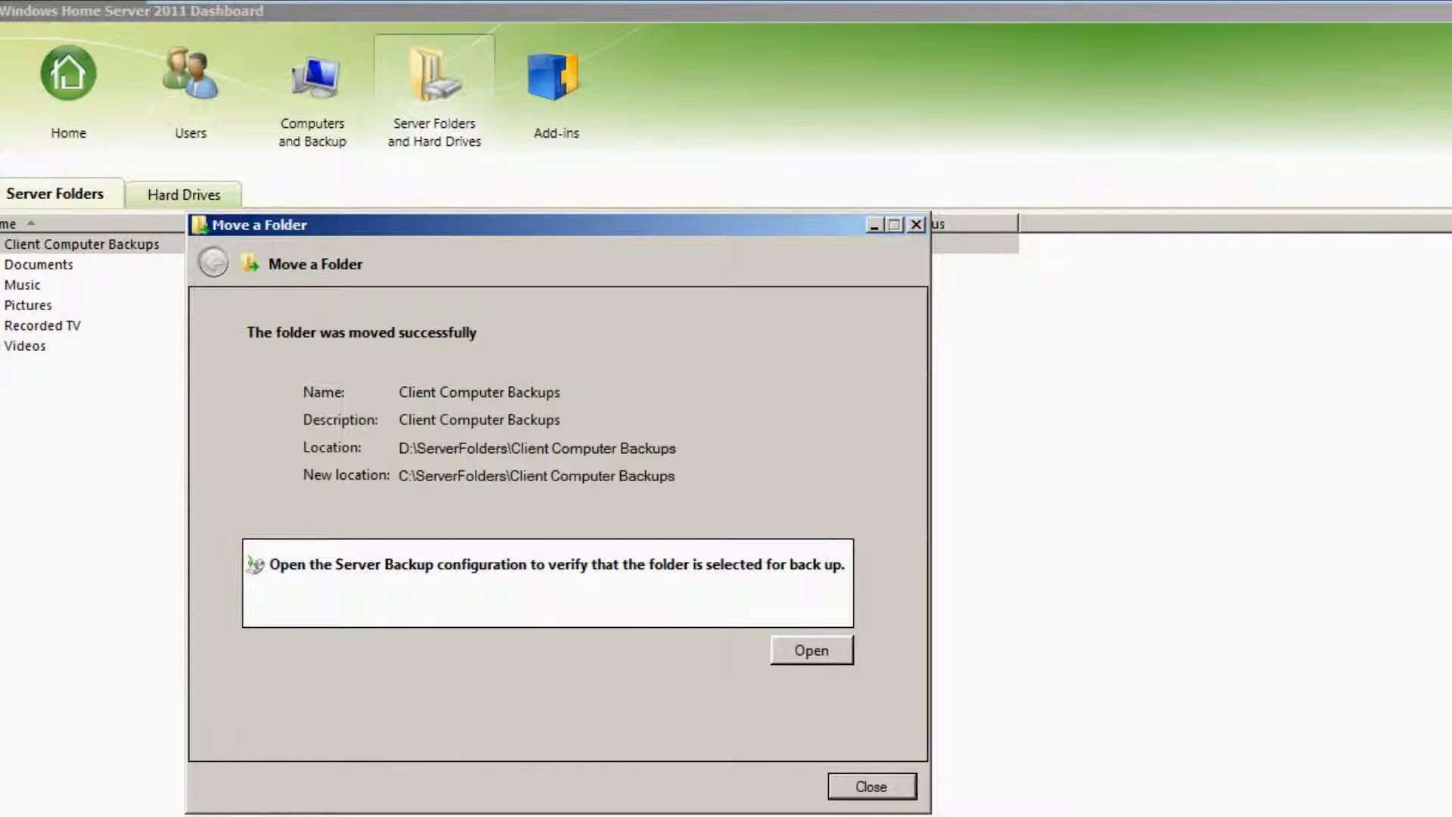
key(Return)
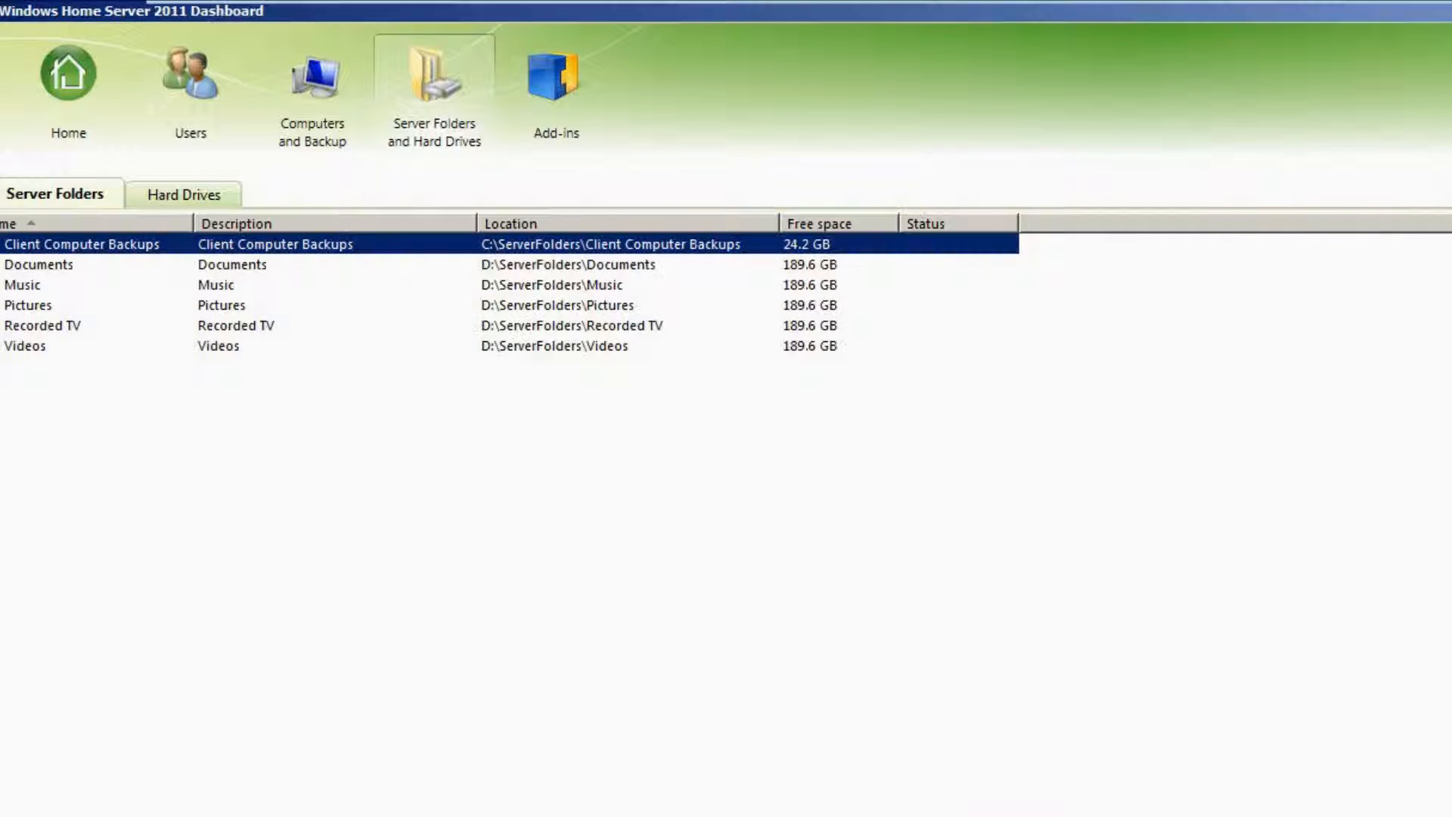
Move the Documents server folder from the D: drive to C:\ServerFolders\Documents
click(40, 265)
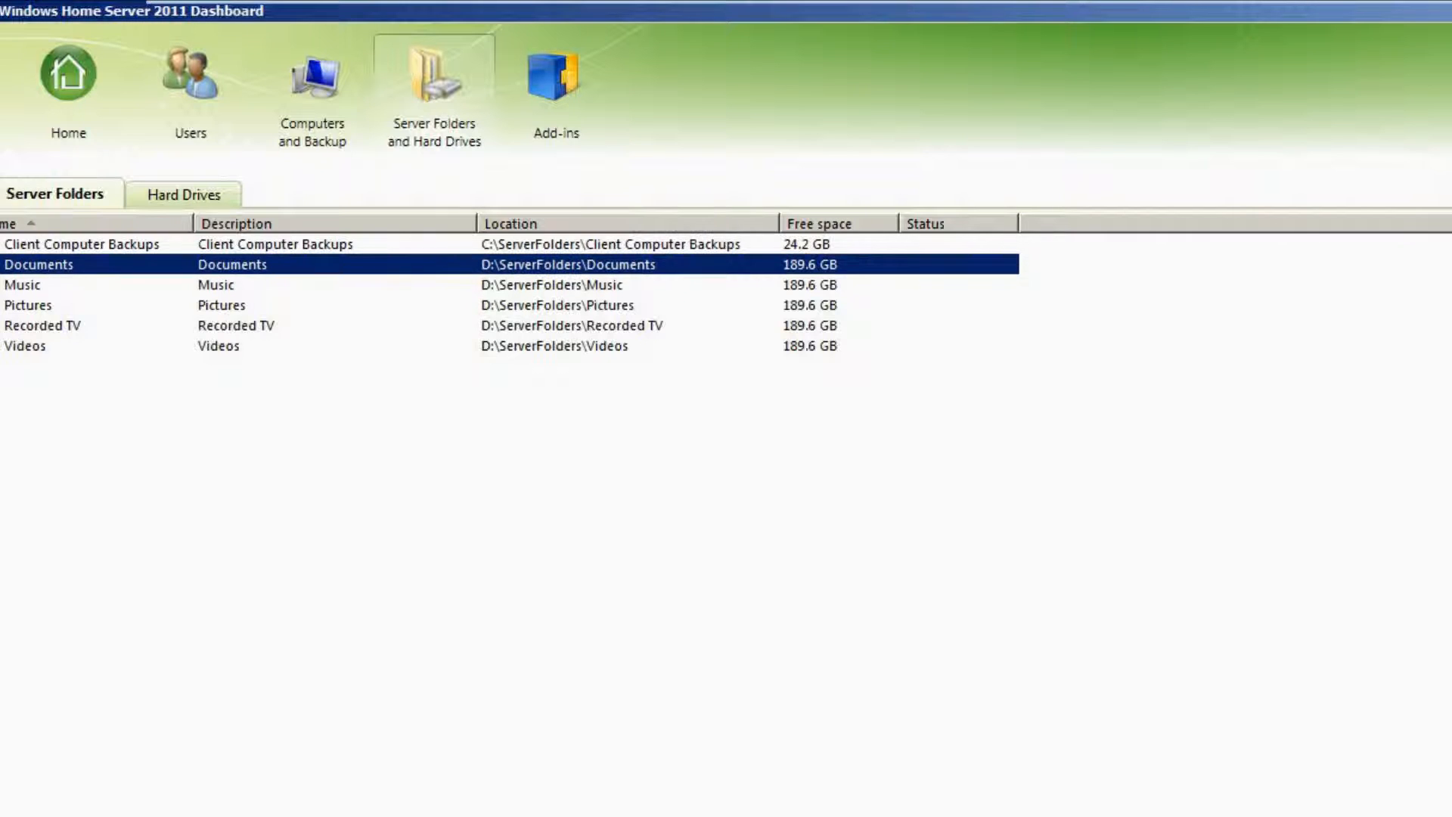
right_click(37, 261)
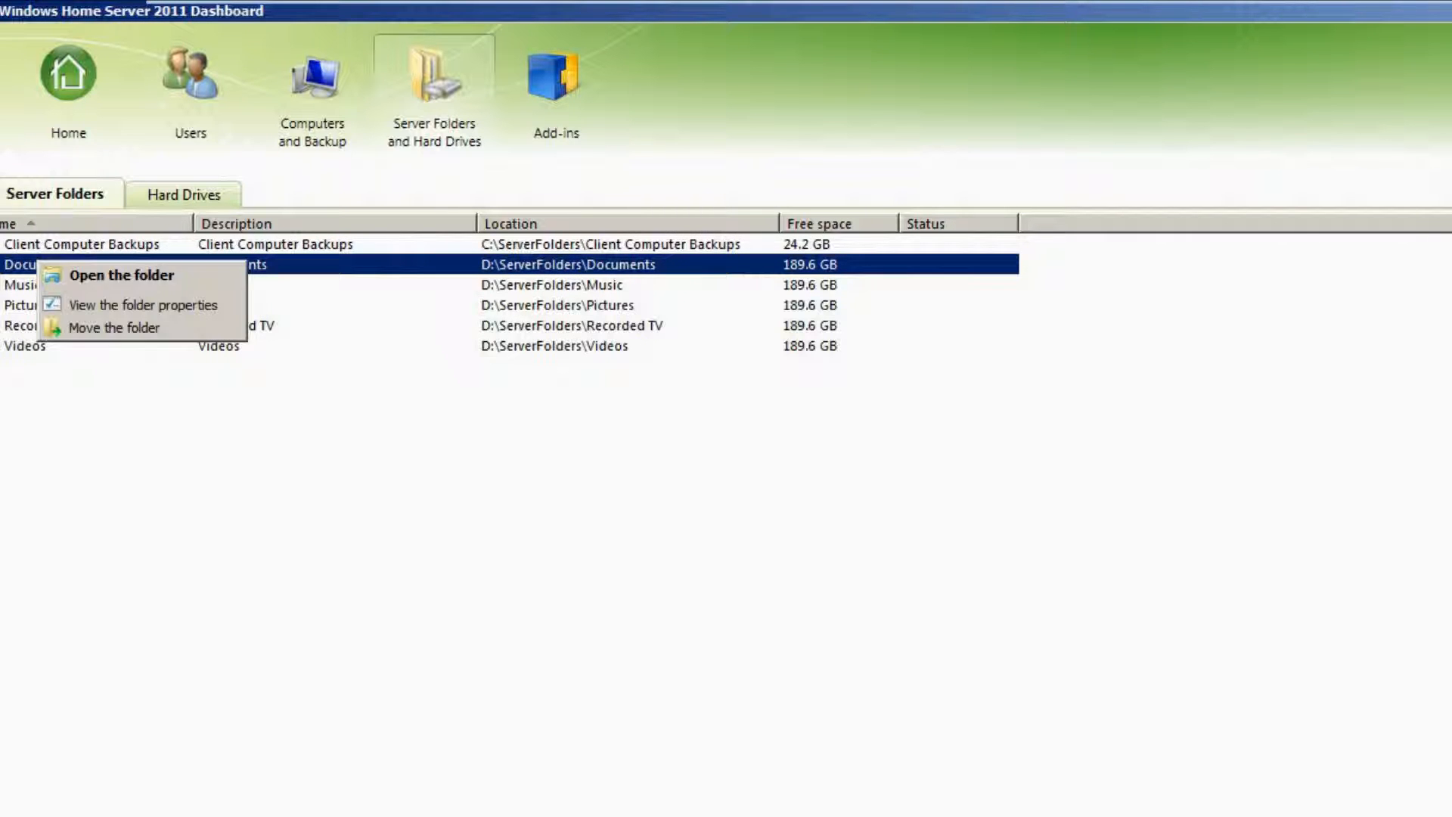
click(114, 327)
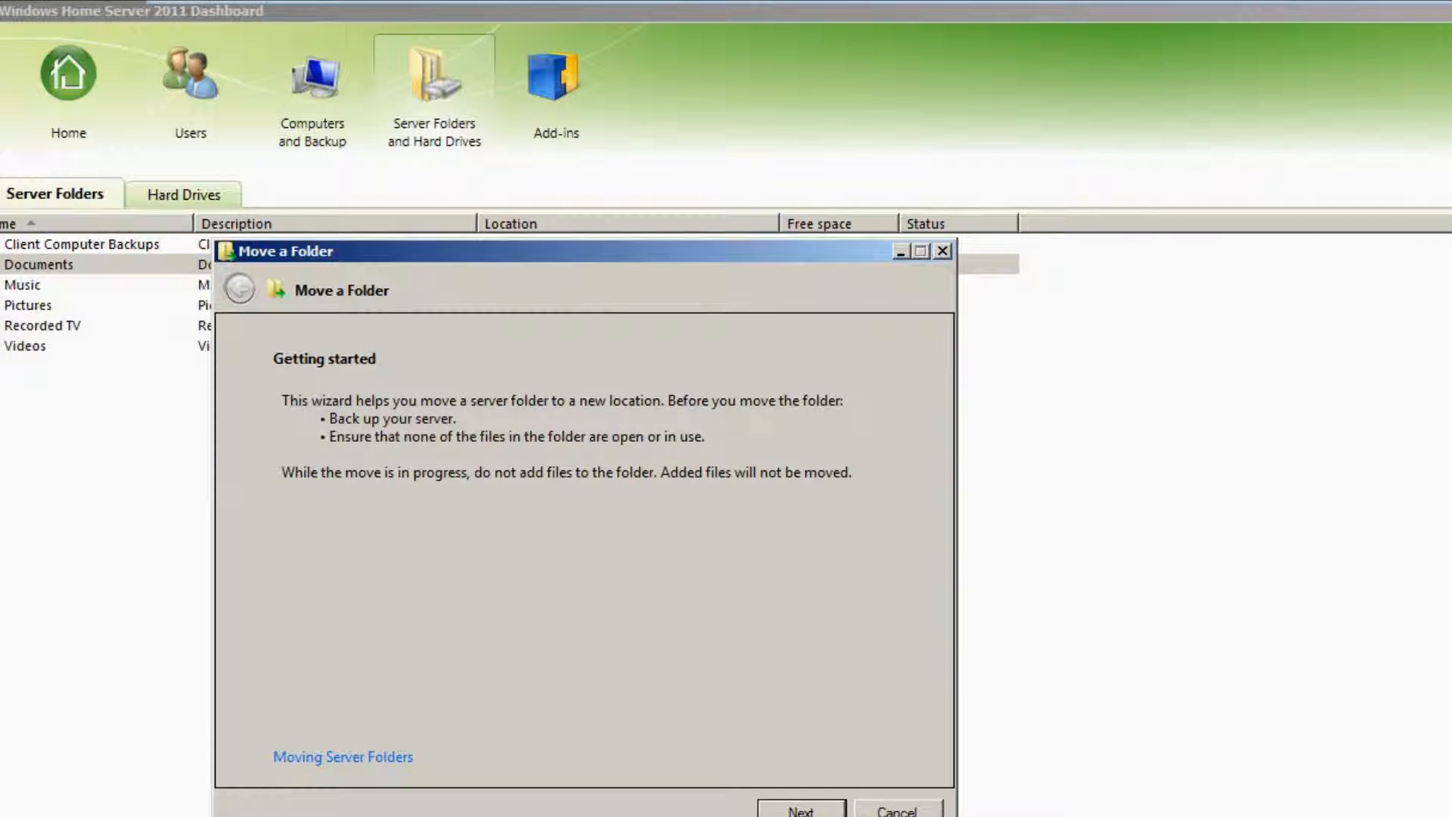
key(Return)
click(400, 640)
click(802, 811)
key(Return)
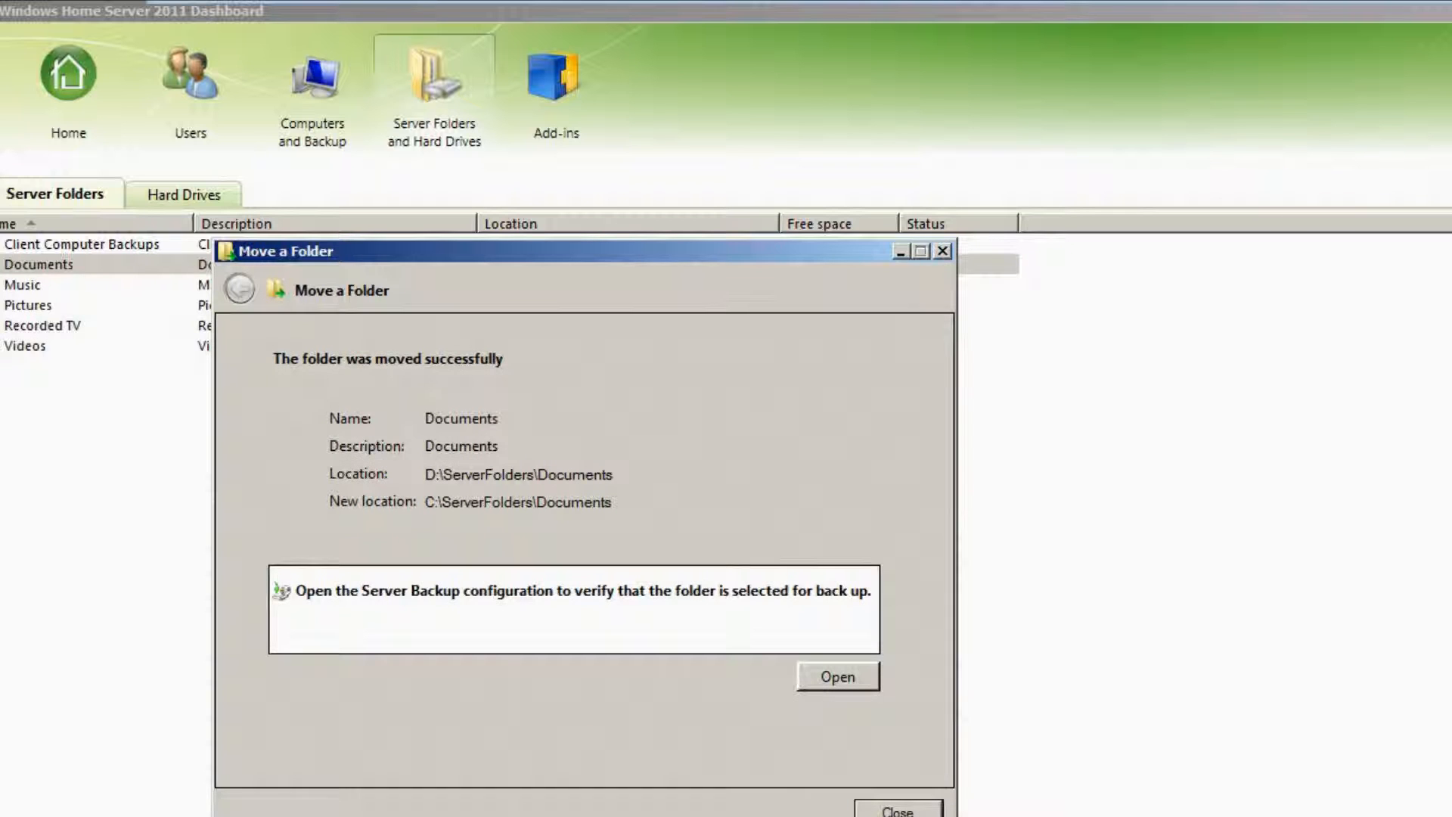
key(Return)
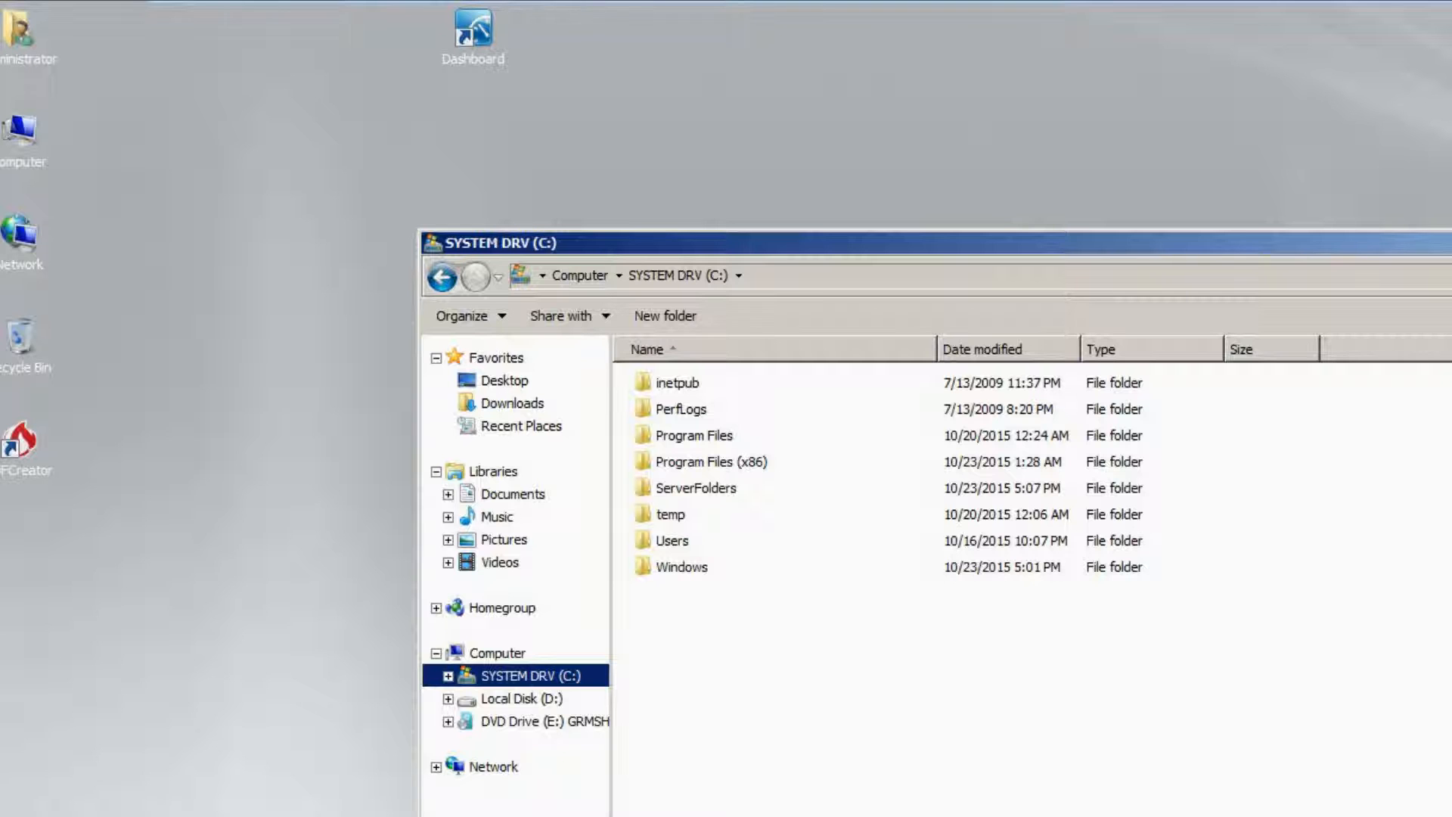
Switch back to Disk Management in Server Manager and delete the Local Disk (D:) volume on Disk 0
key(super)
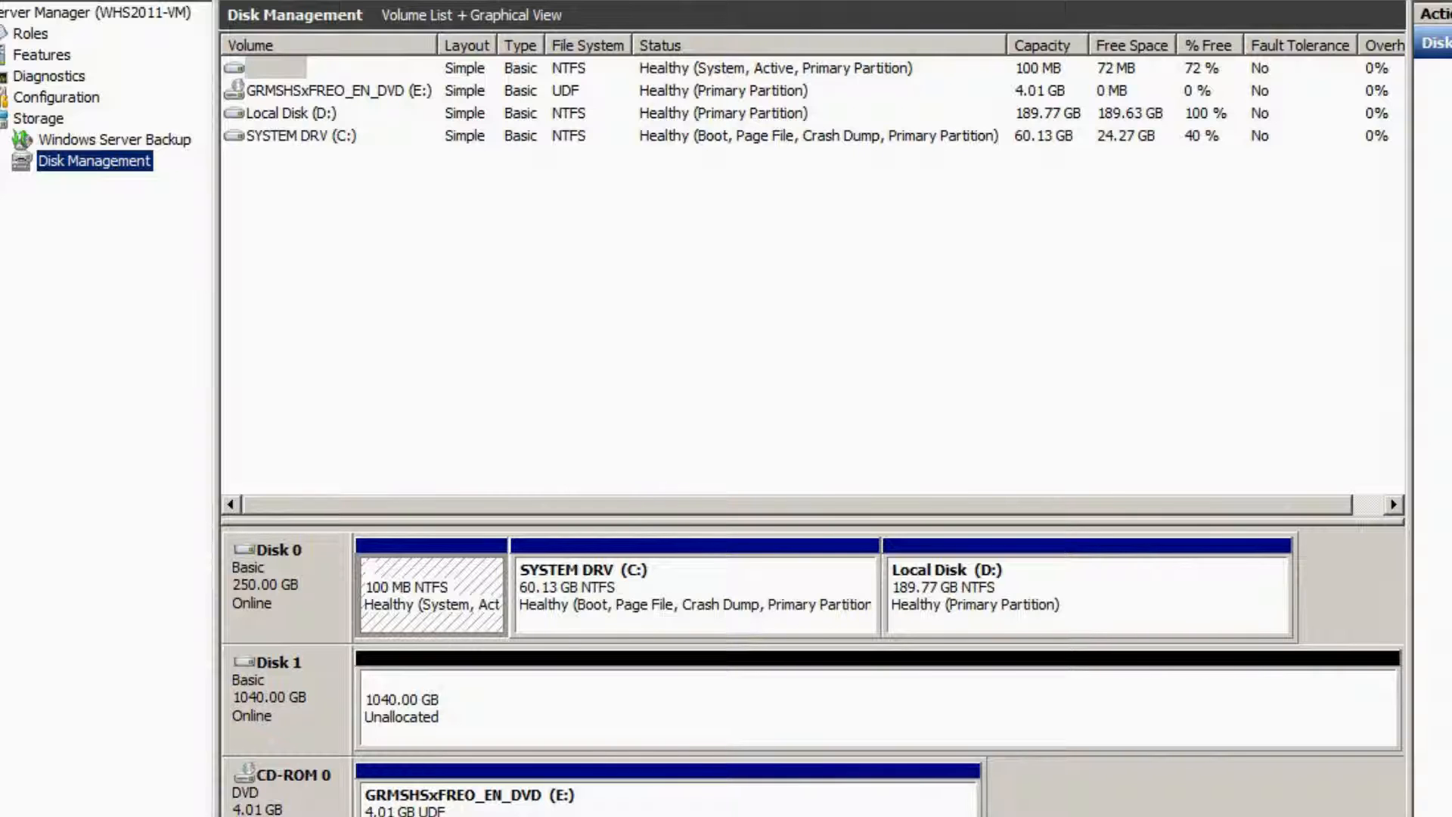
click(1087, 596)
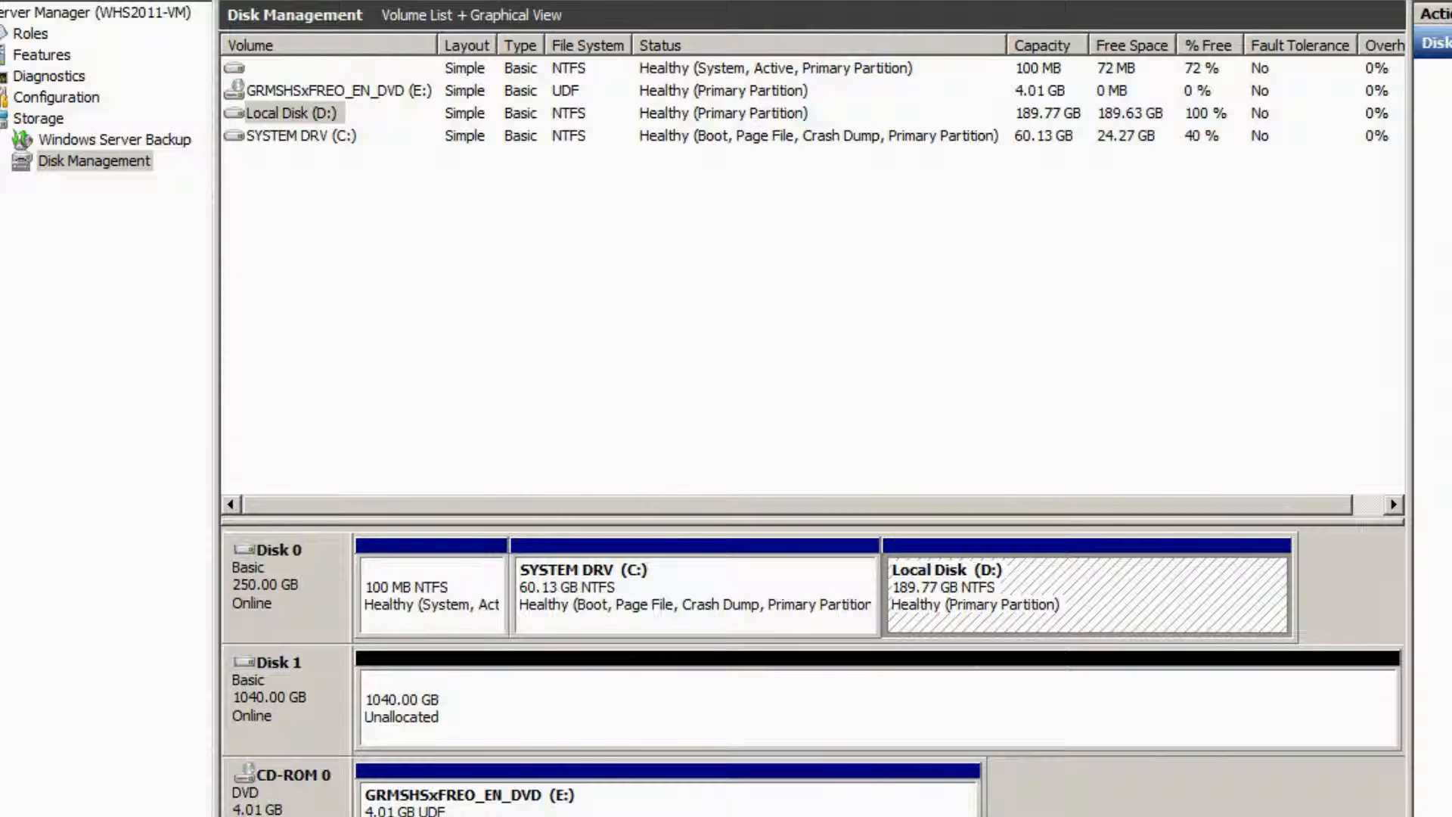
right_click(1120, 578)
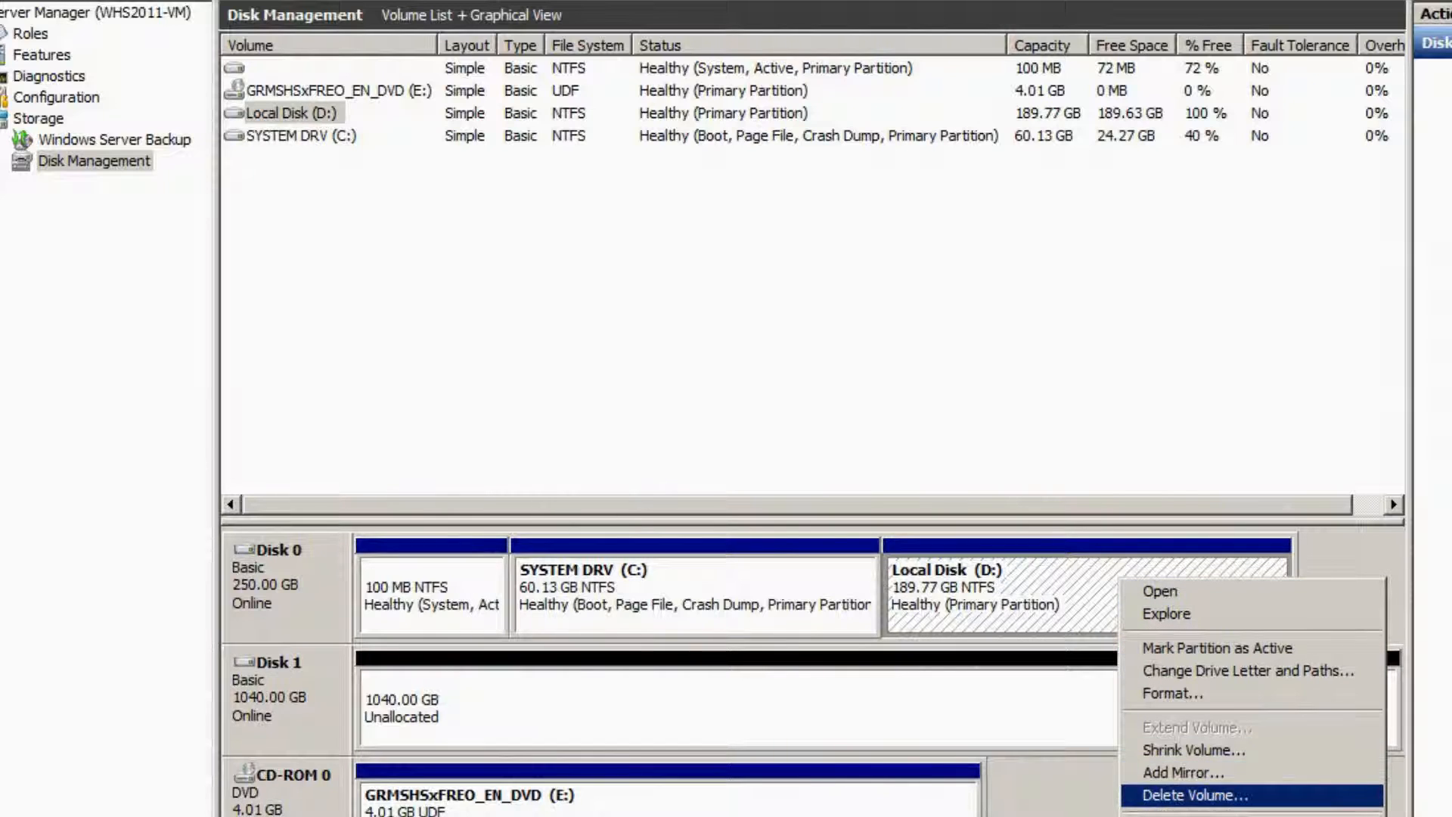
key(Return)
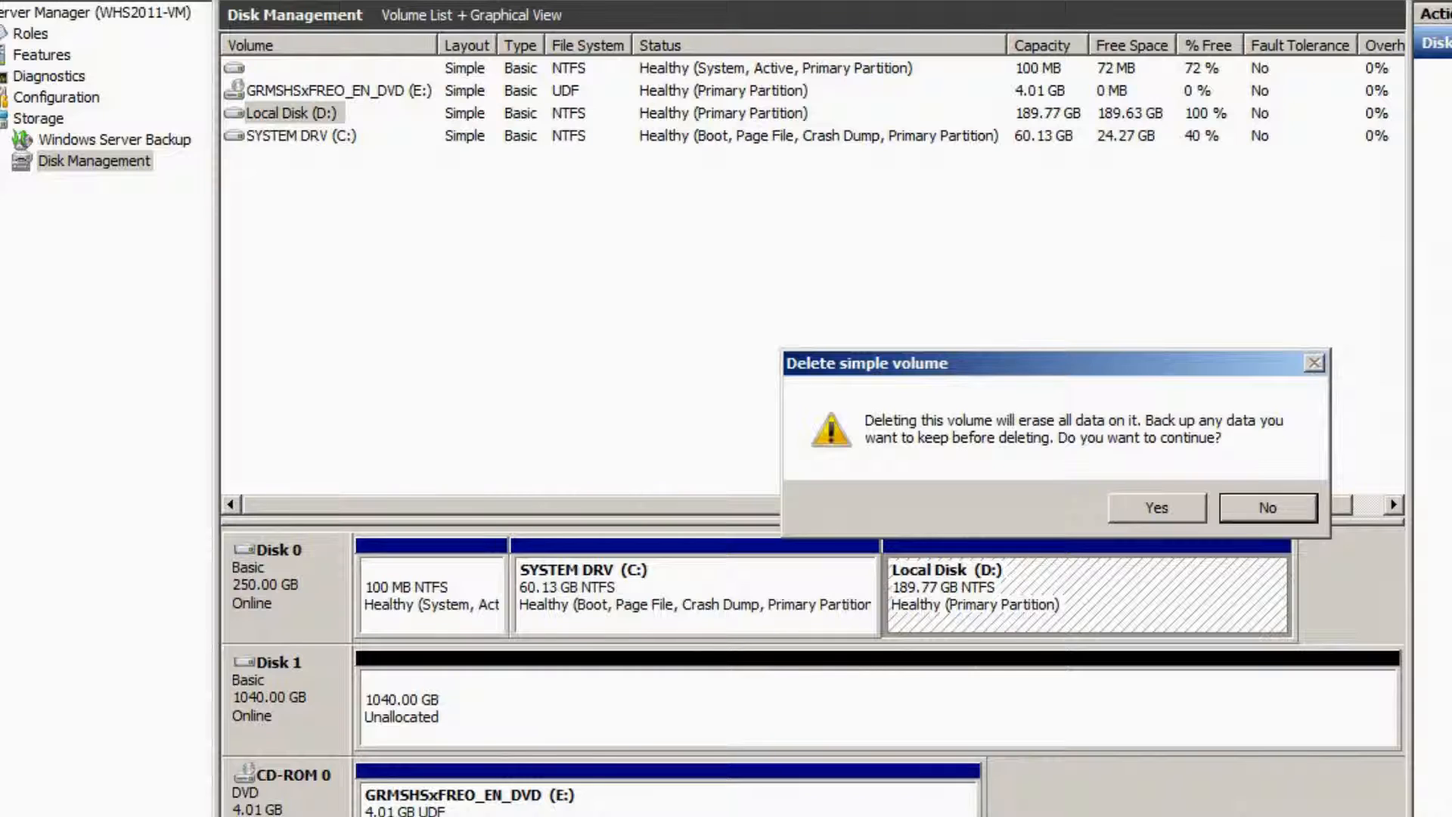
key(y)
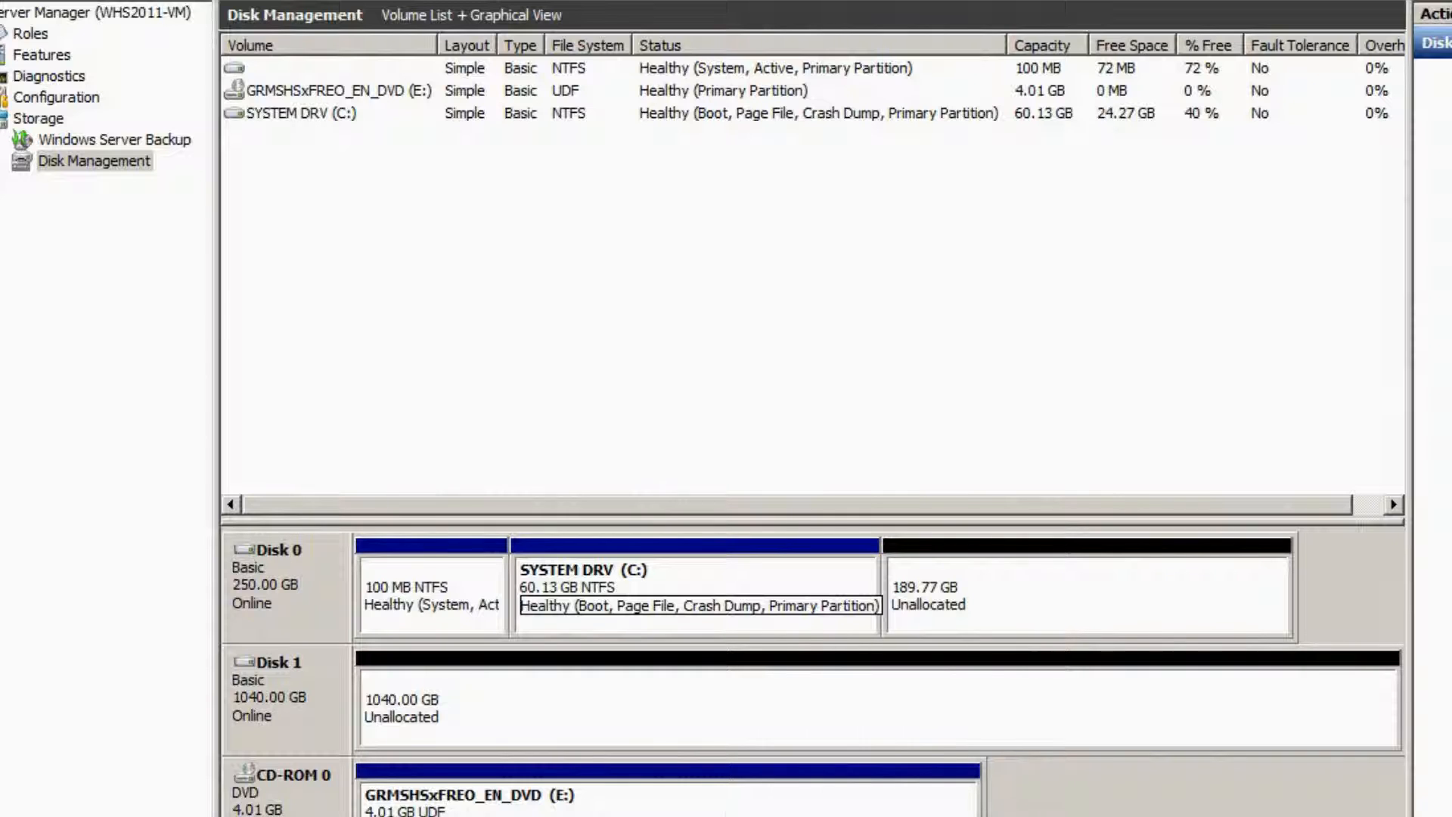
Extend the SYSTEM DRV (C:) volume by 194321 MB using the unallocated space on Disk 0
right_click(728, 572)
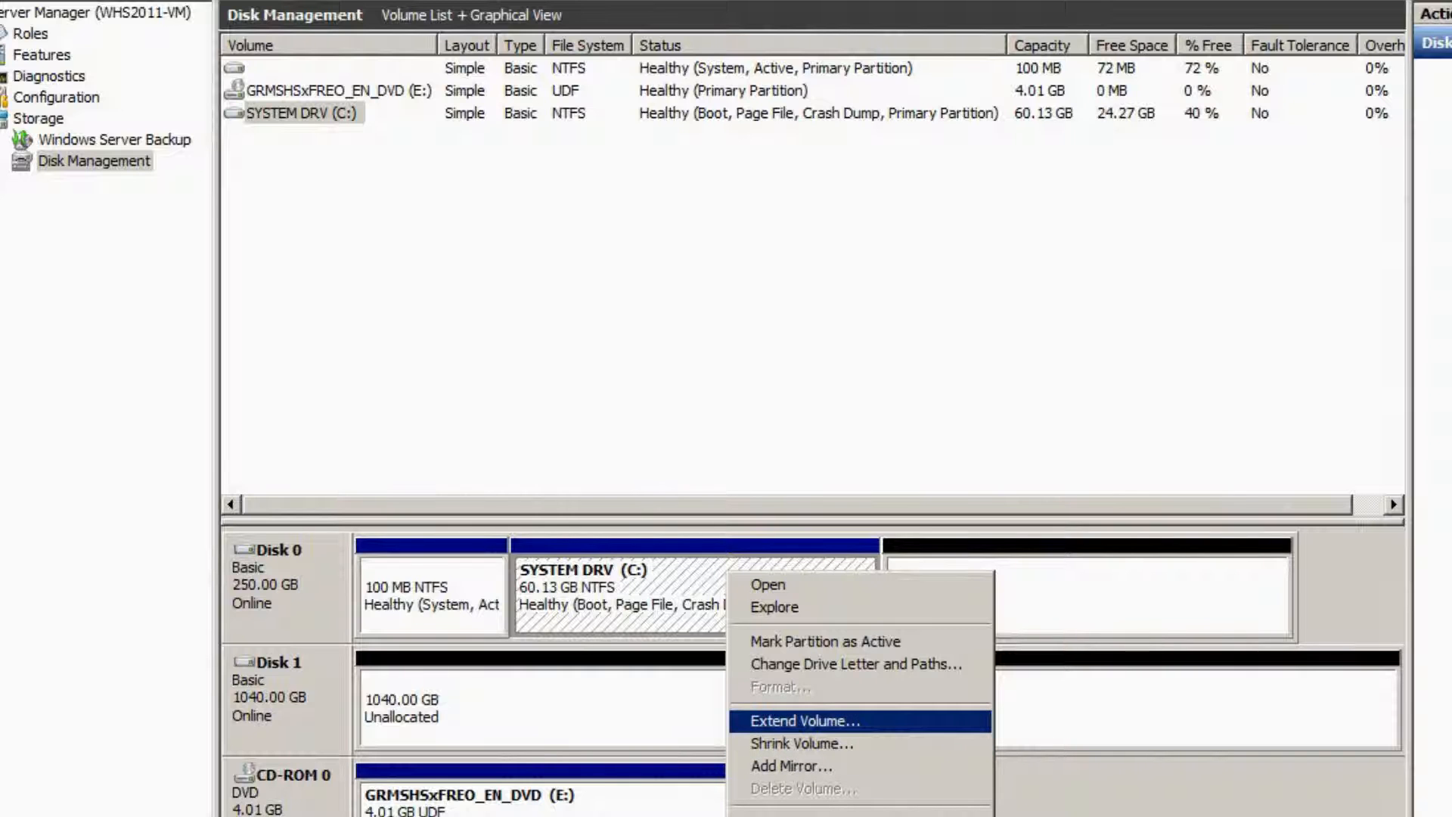
click(806, 721)
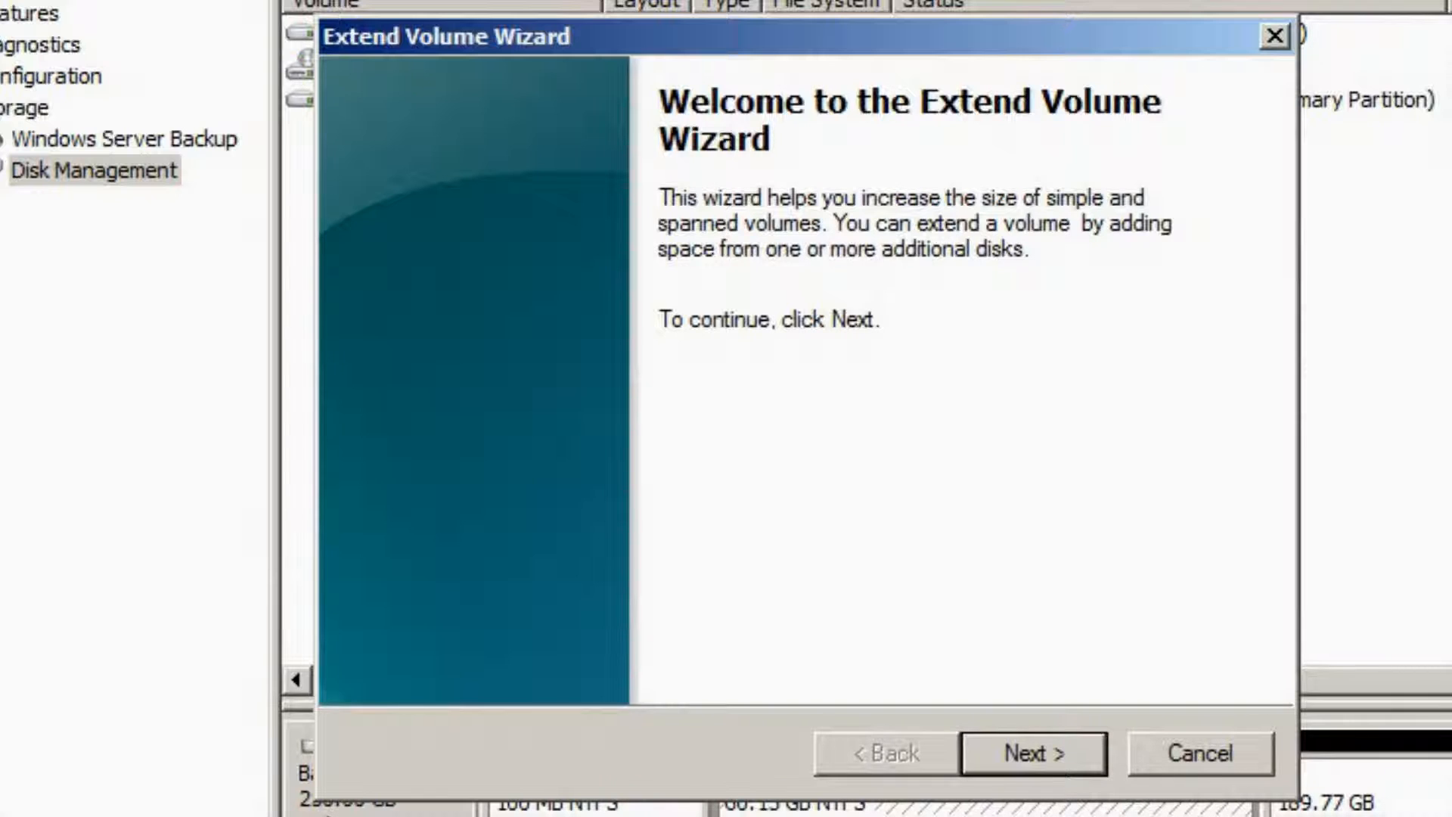
key(Return)
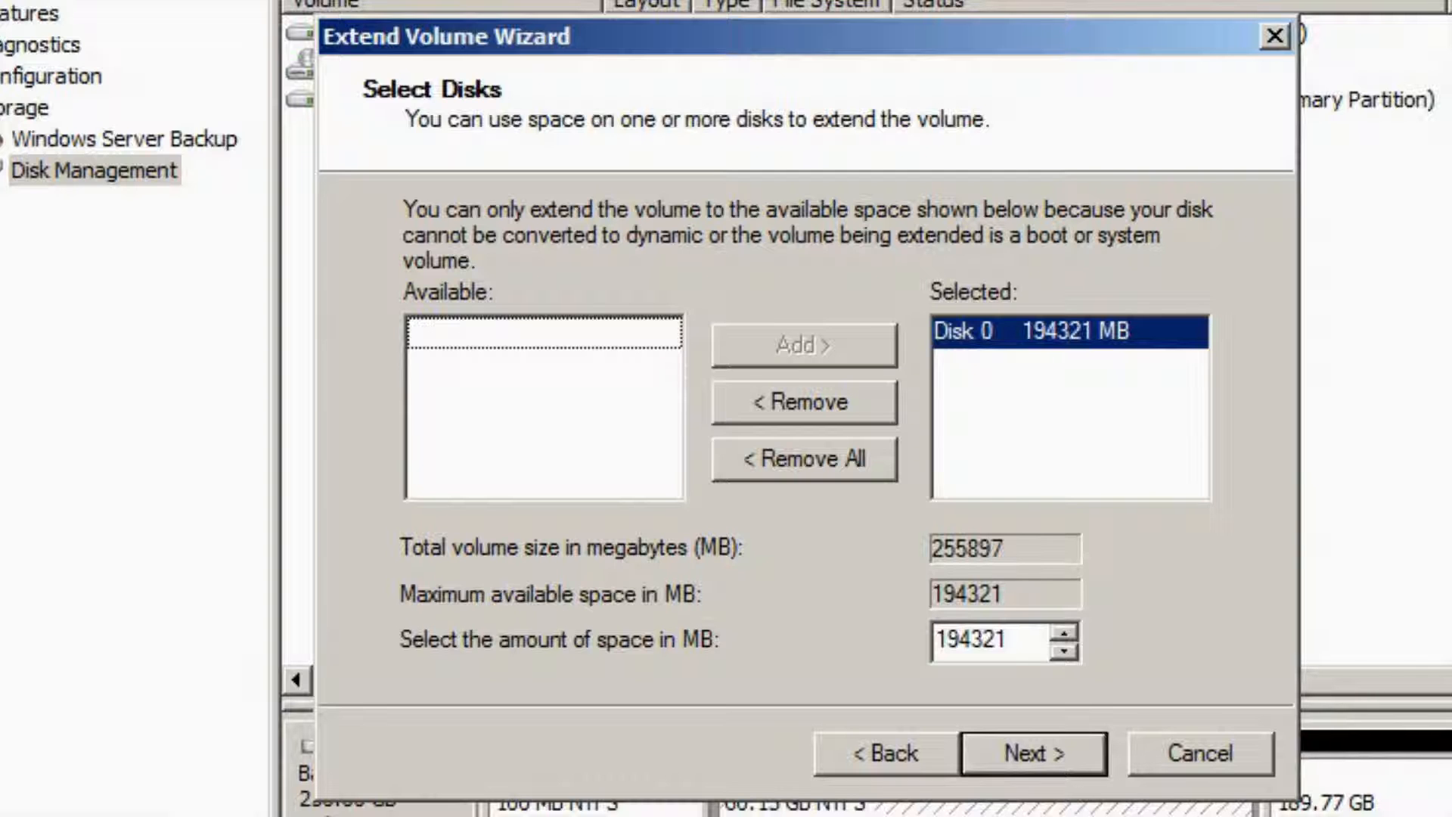
key(Return)
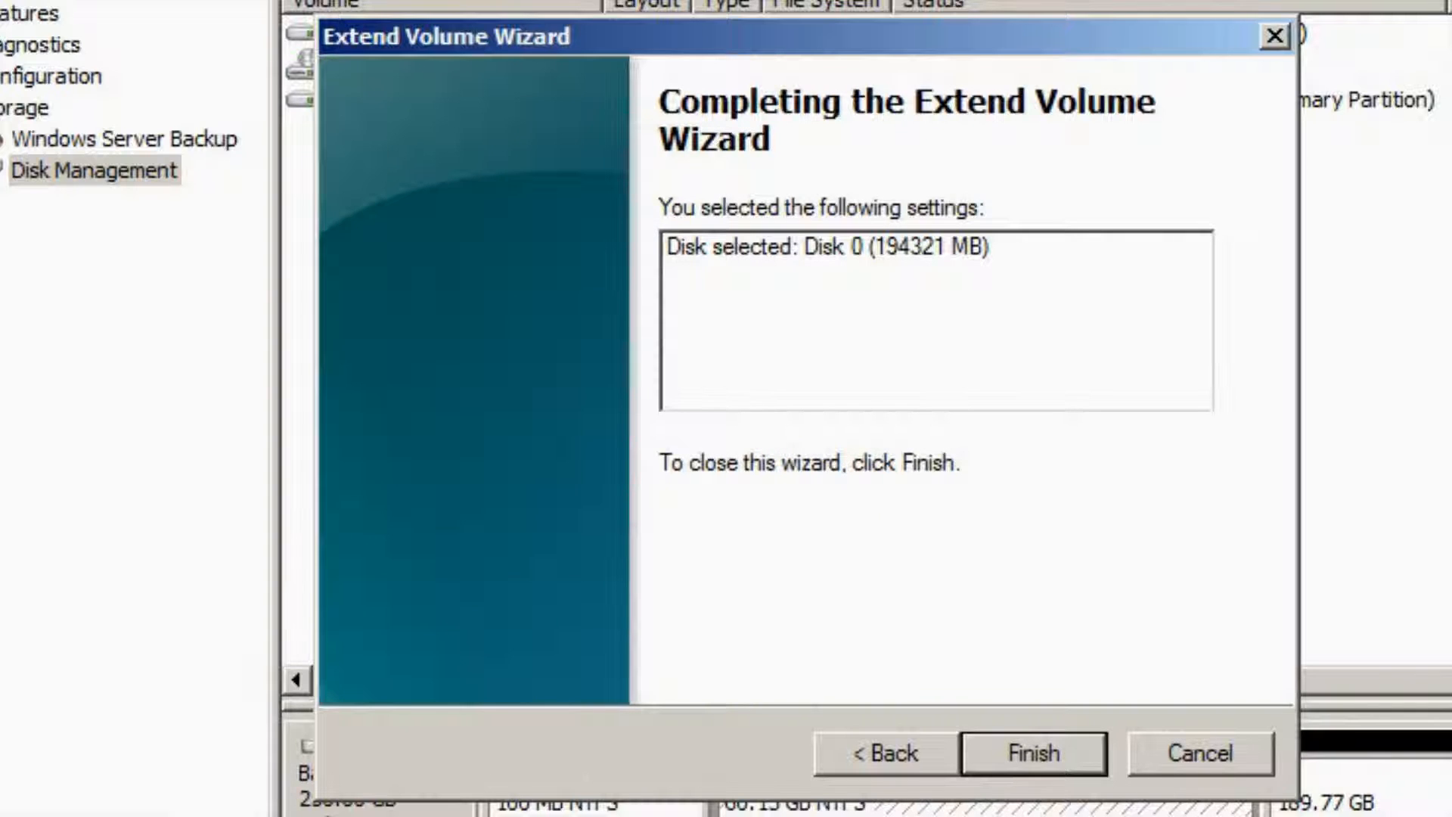
key(Return)
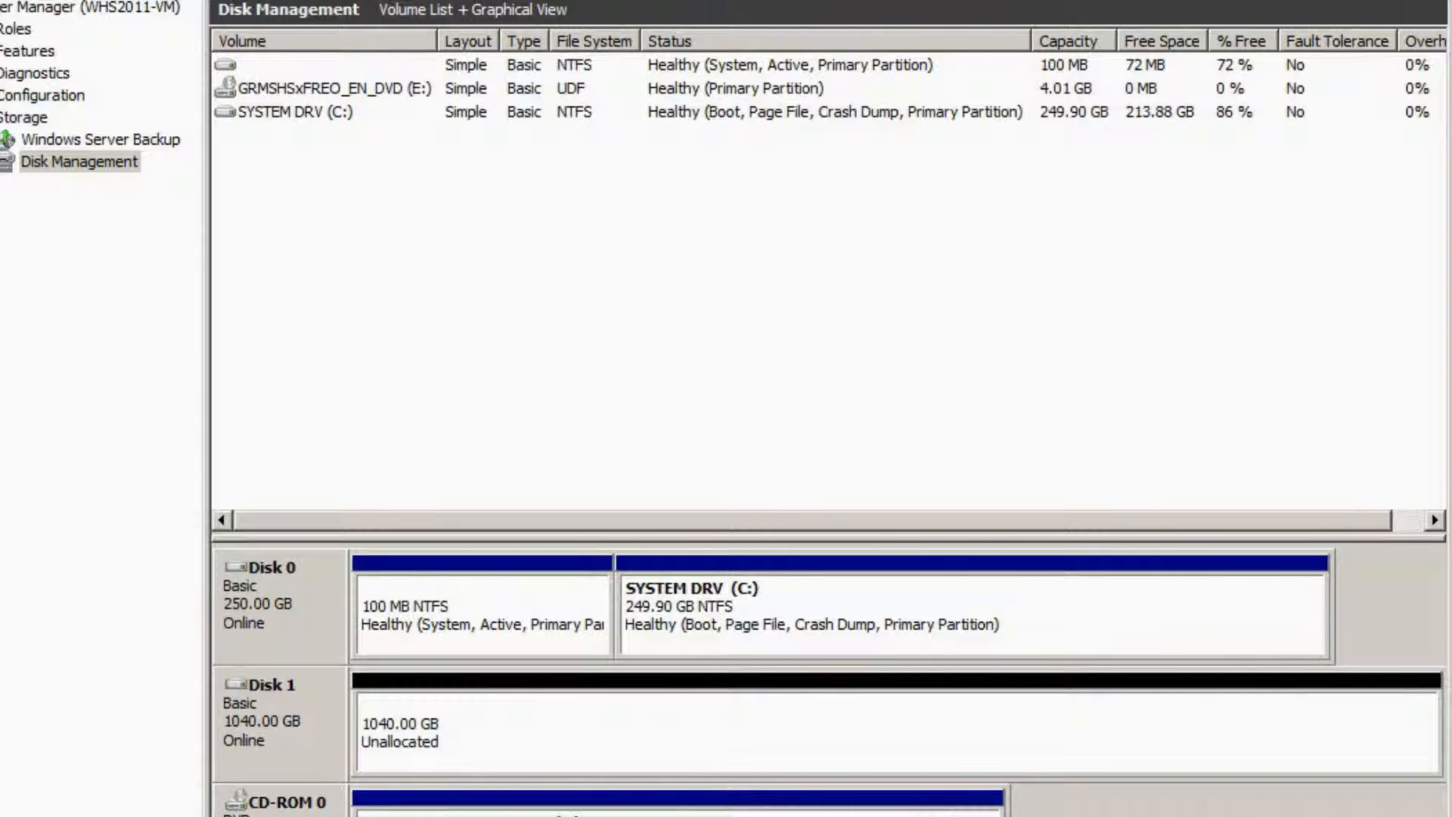
Start a new simple volume on Disk 1's unallocated space, accepting the full size of 1064957 MB and drive letter D
click(898, 732)
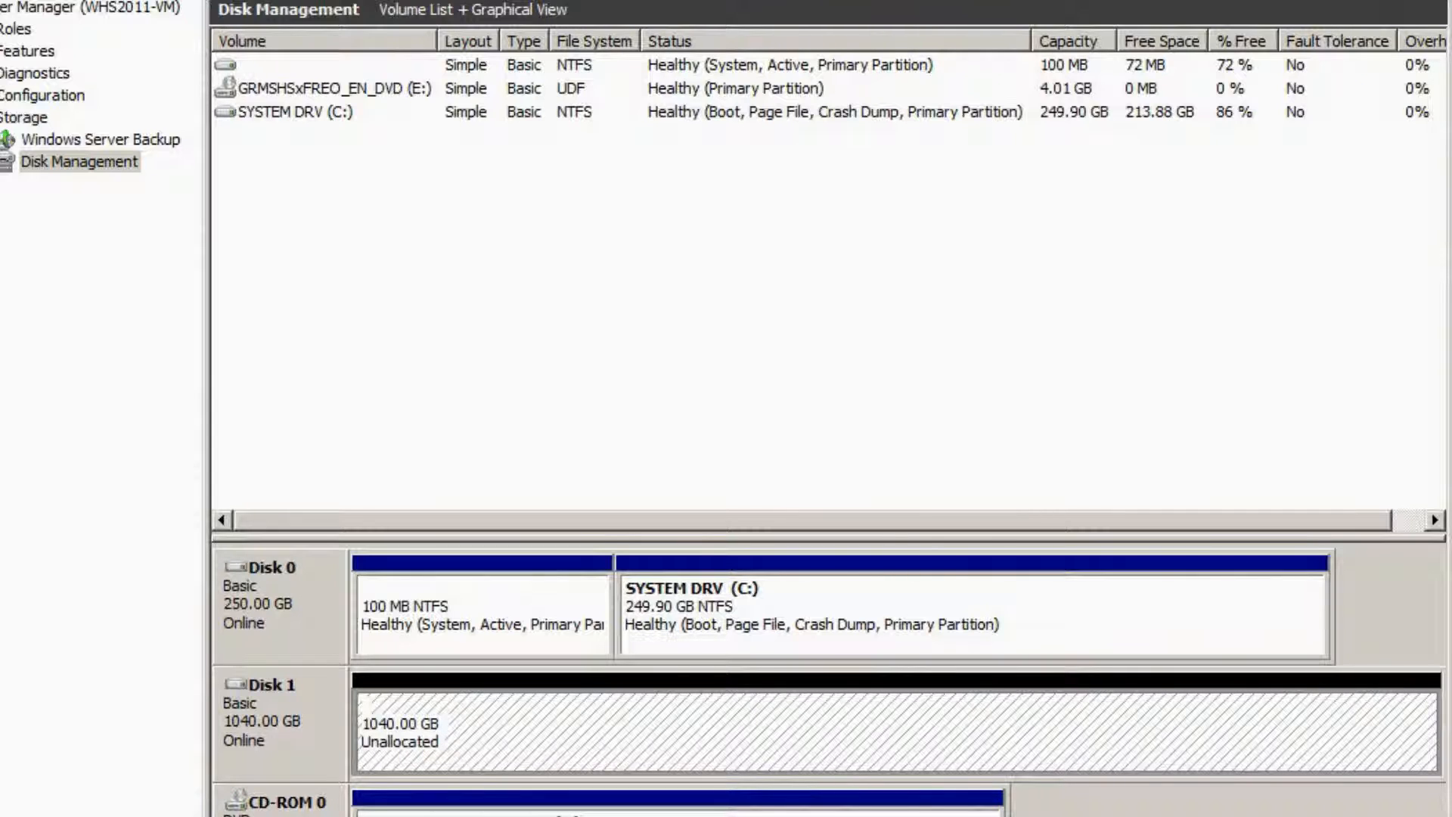
right_click(784, 734)
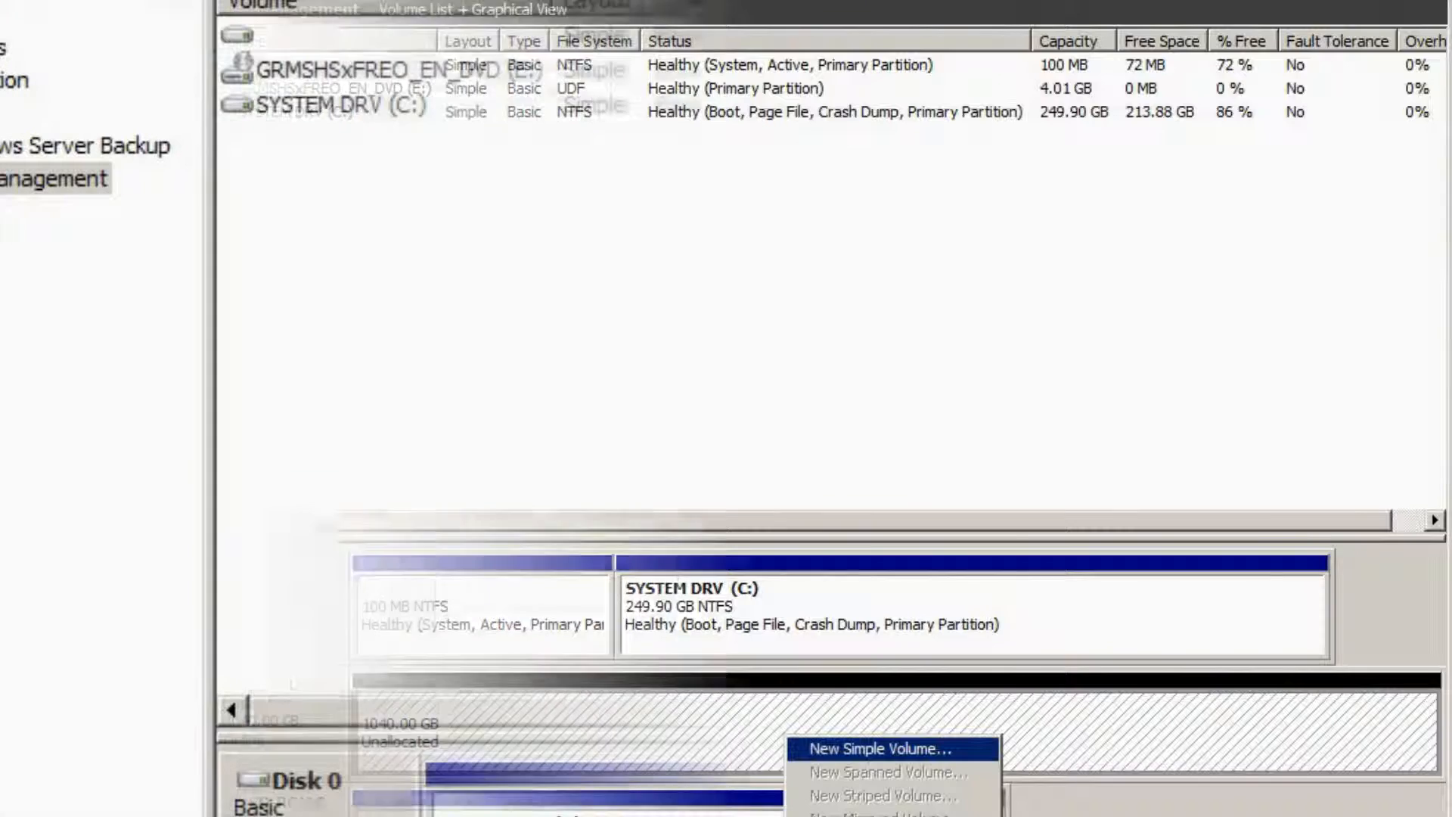
click(880, 749)
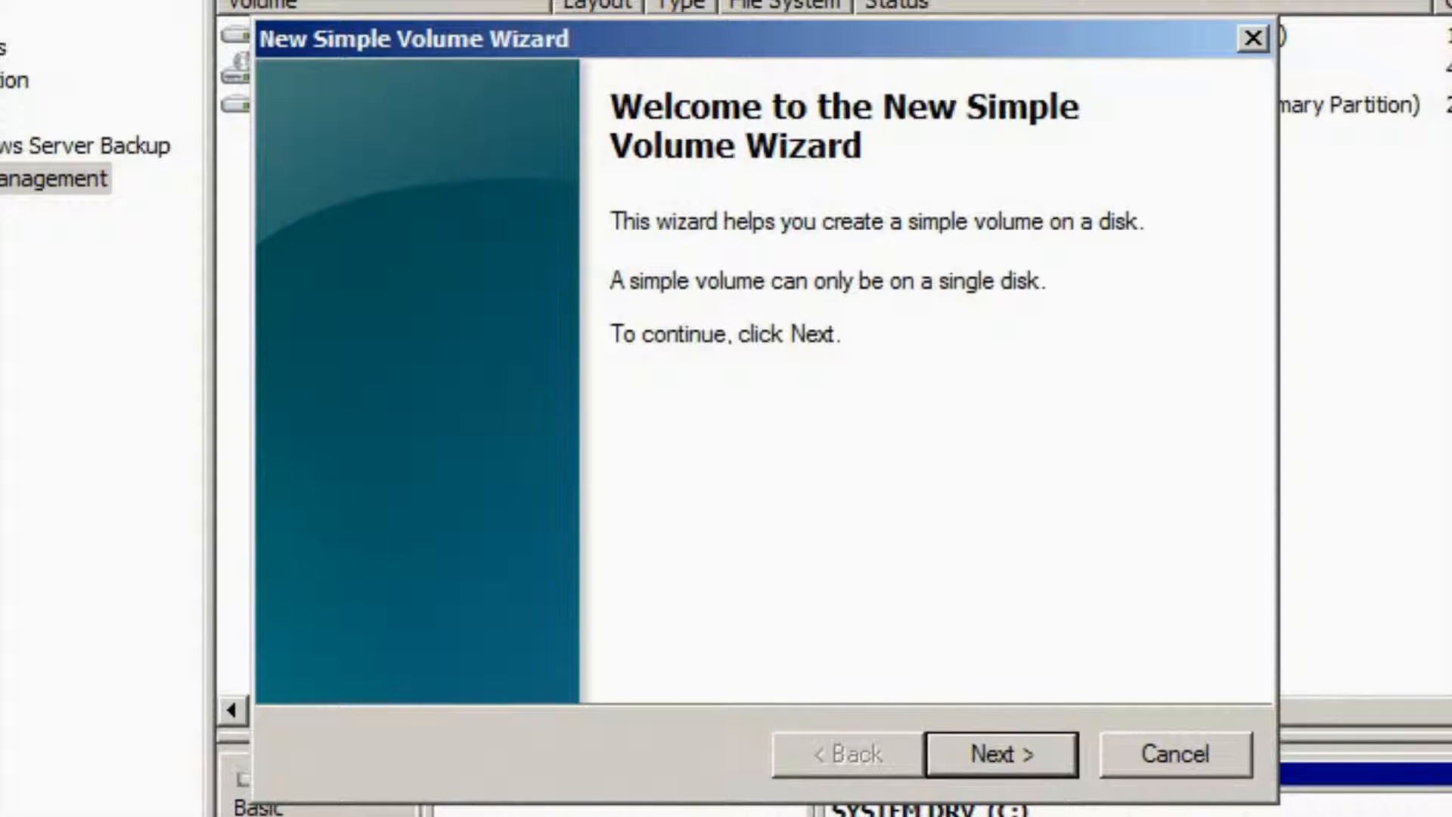
key(Return)
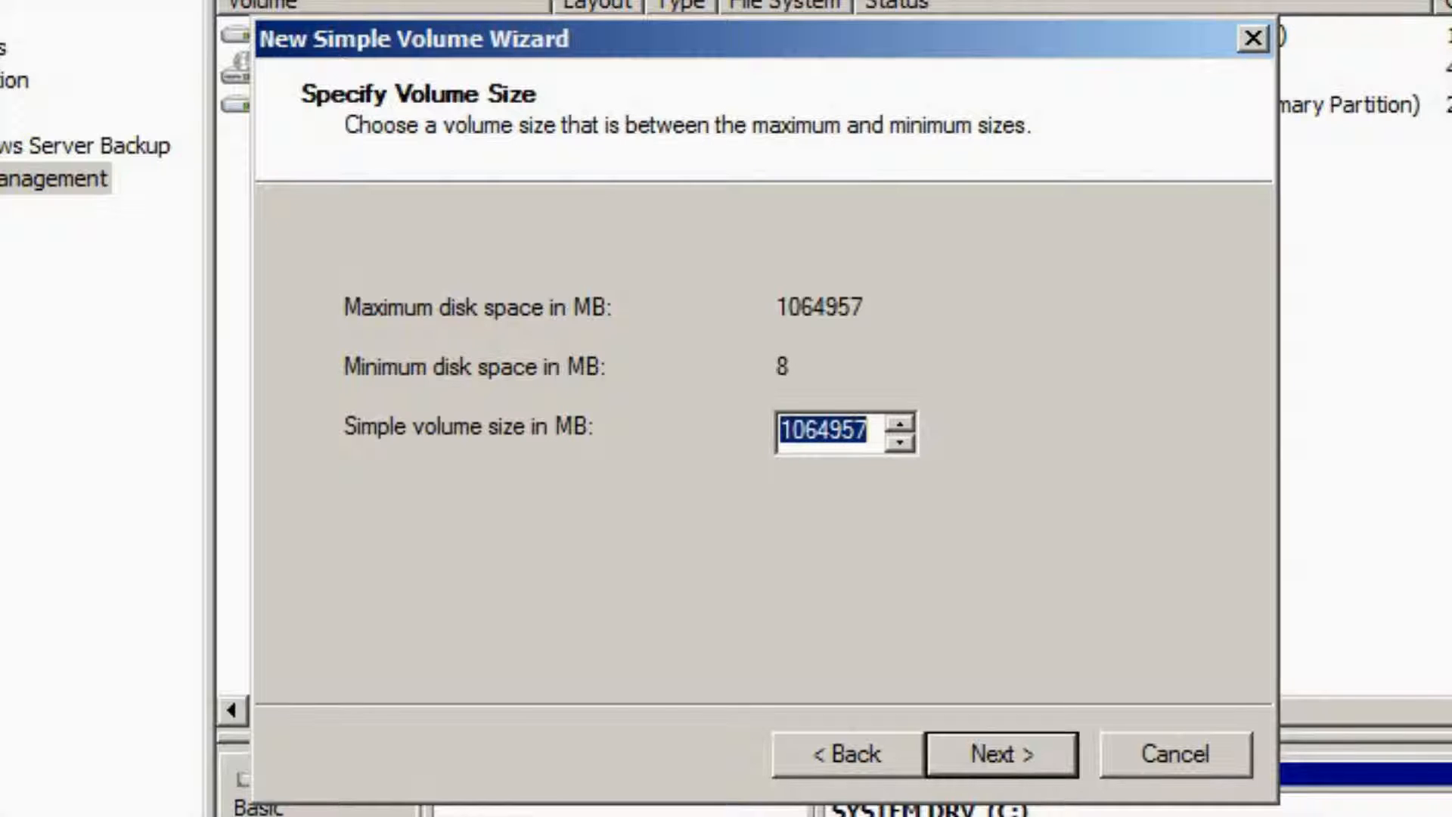
key(Return)
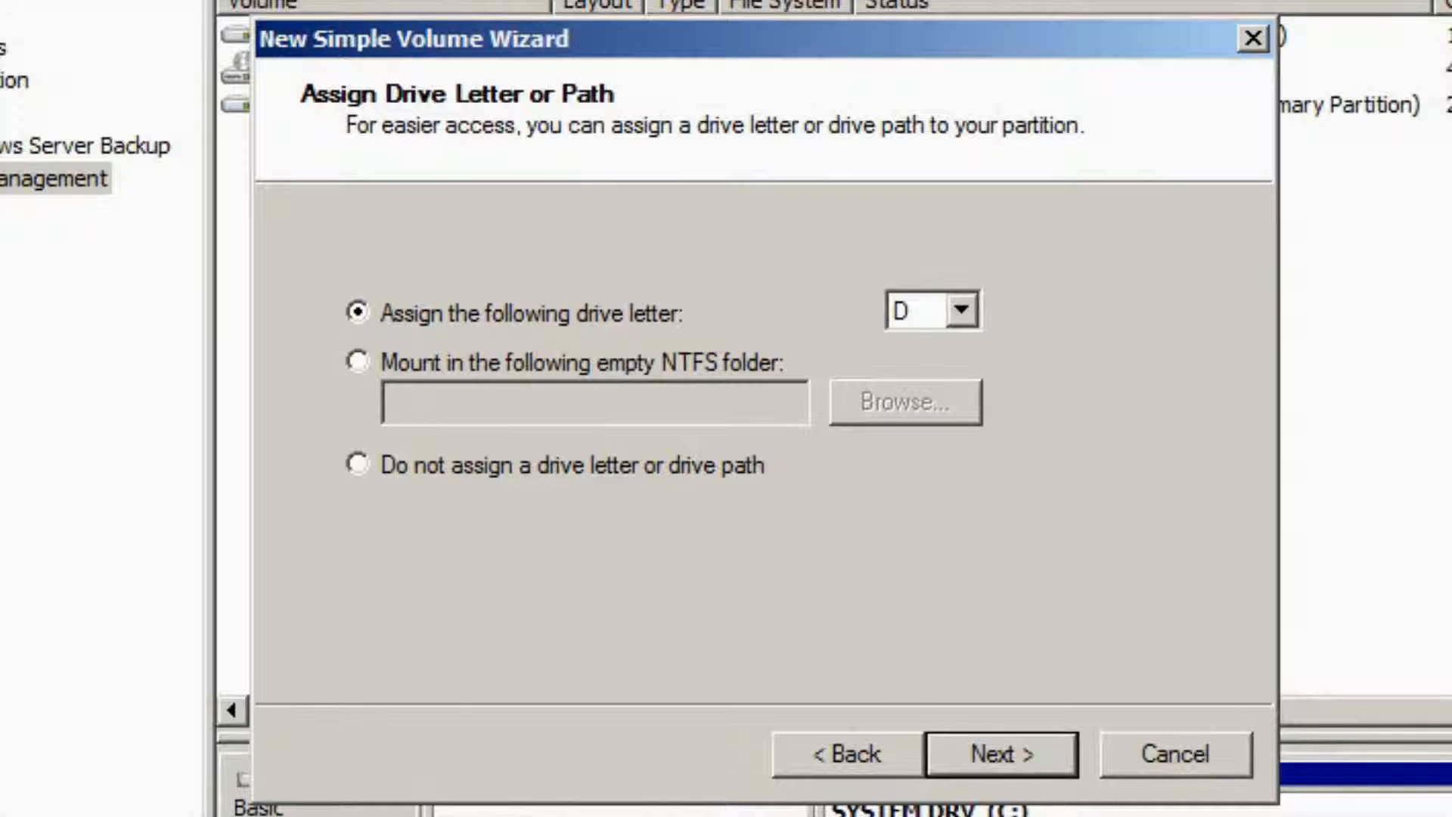
key(Return)
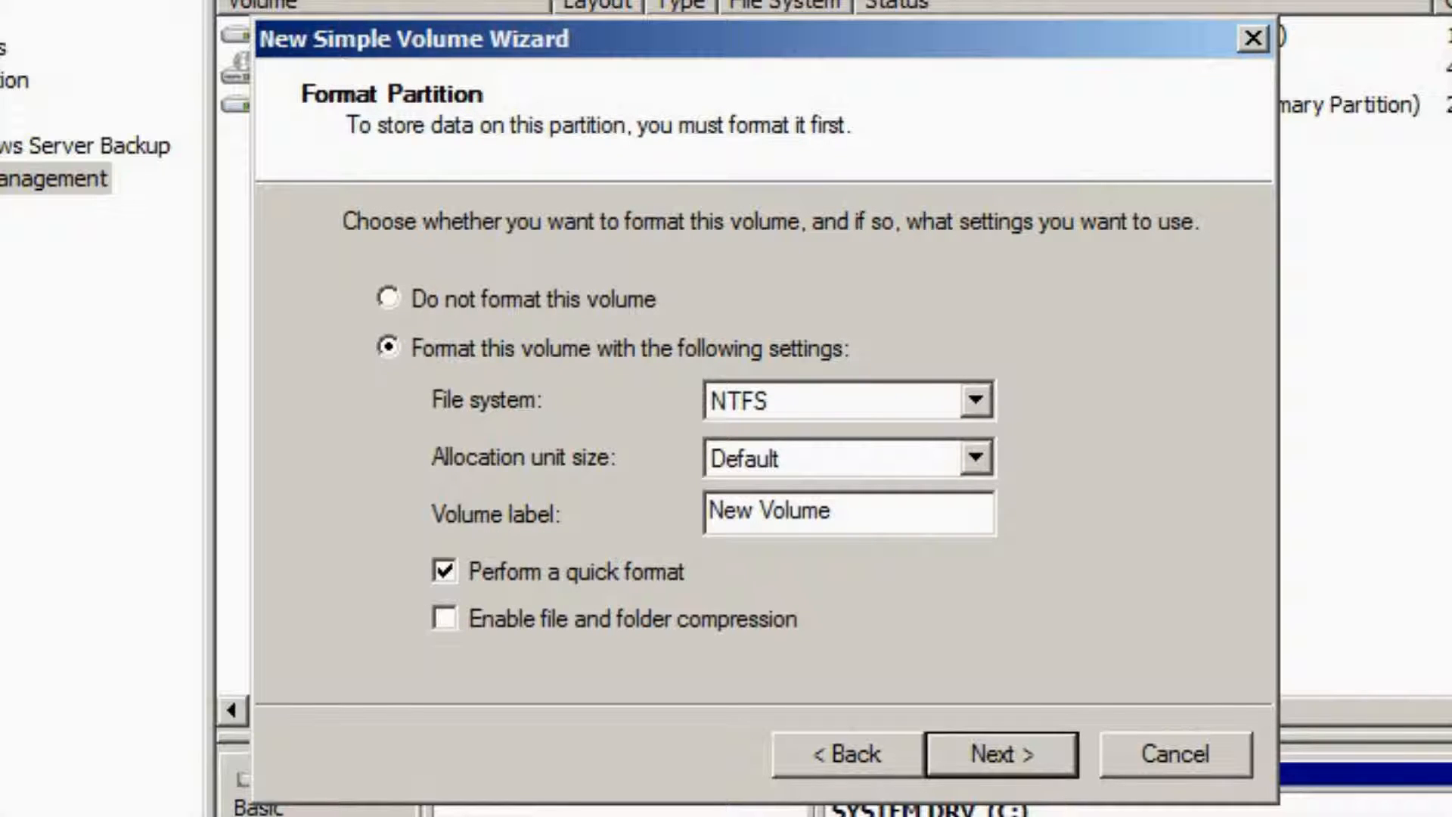
Set the new volume's label to DATA DRIVE
key(shift+Left)
key(shift+Left)
key(shift+Left)
key(shift+Left)
key(shift+Left)
key(shift+Left)
key(shift+Left)
key(shift+Left)
key(shift+Left)
key(shift+Left)
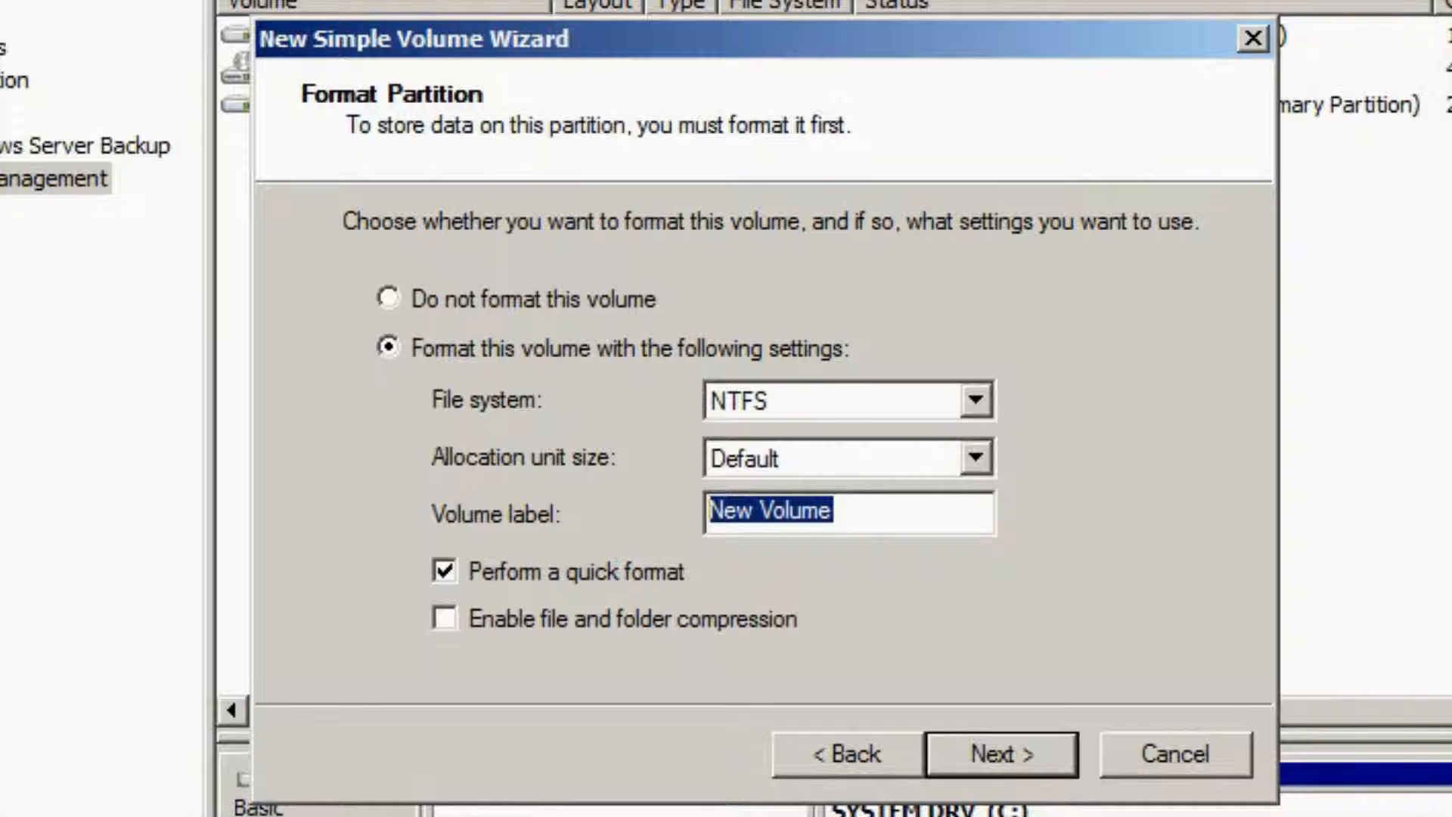
key(BackSpace)
text(D)
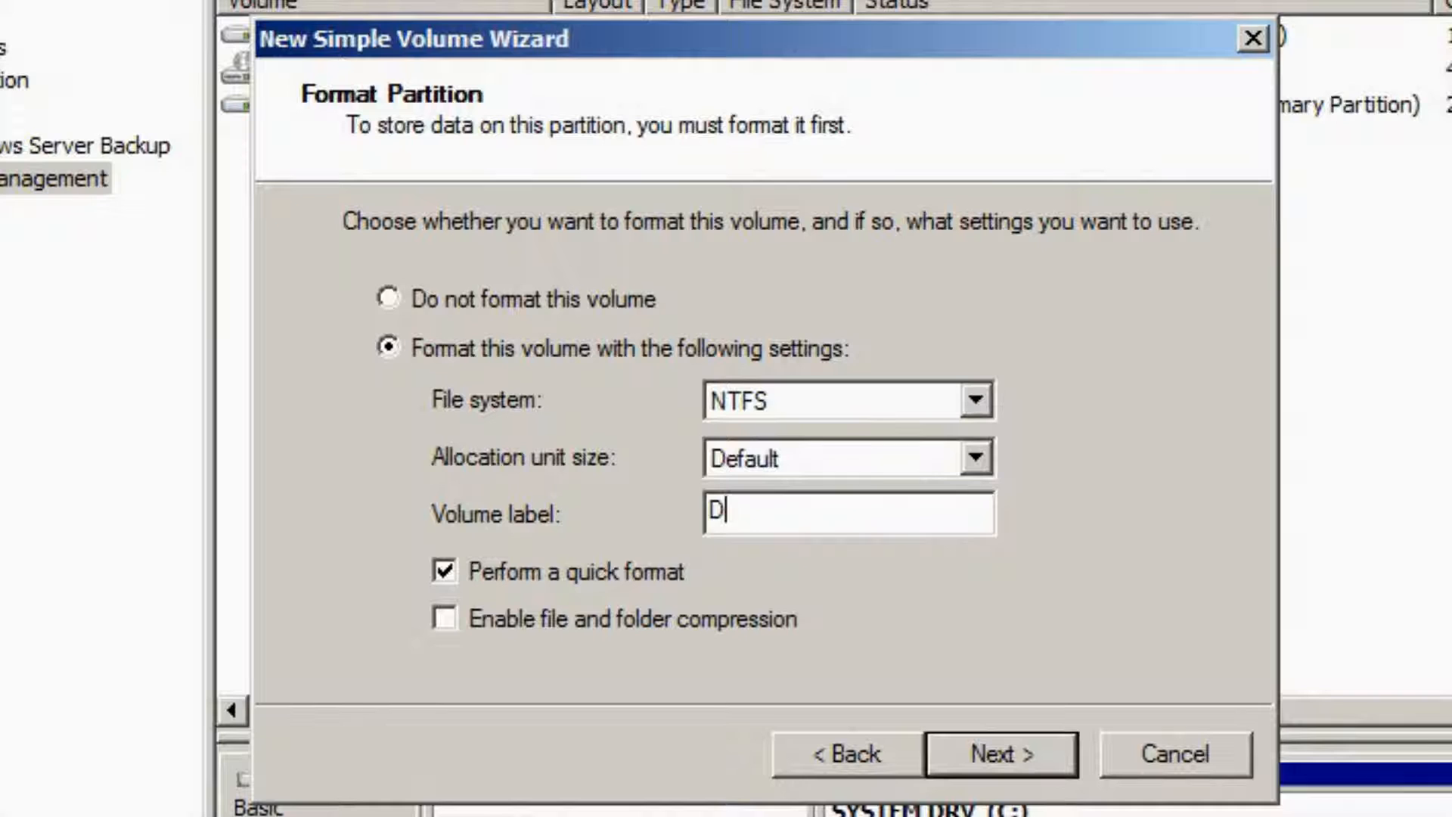
text(ATA V)
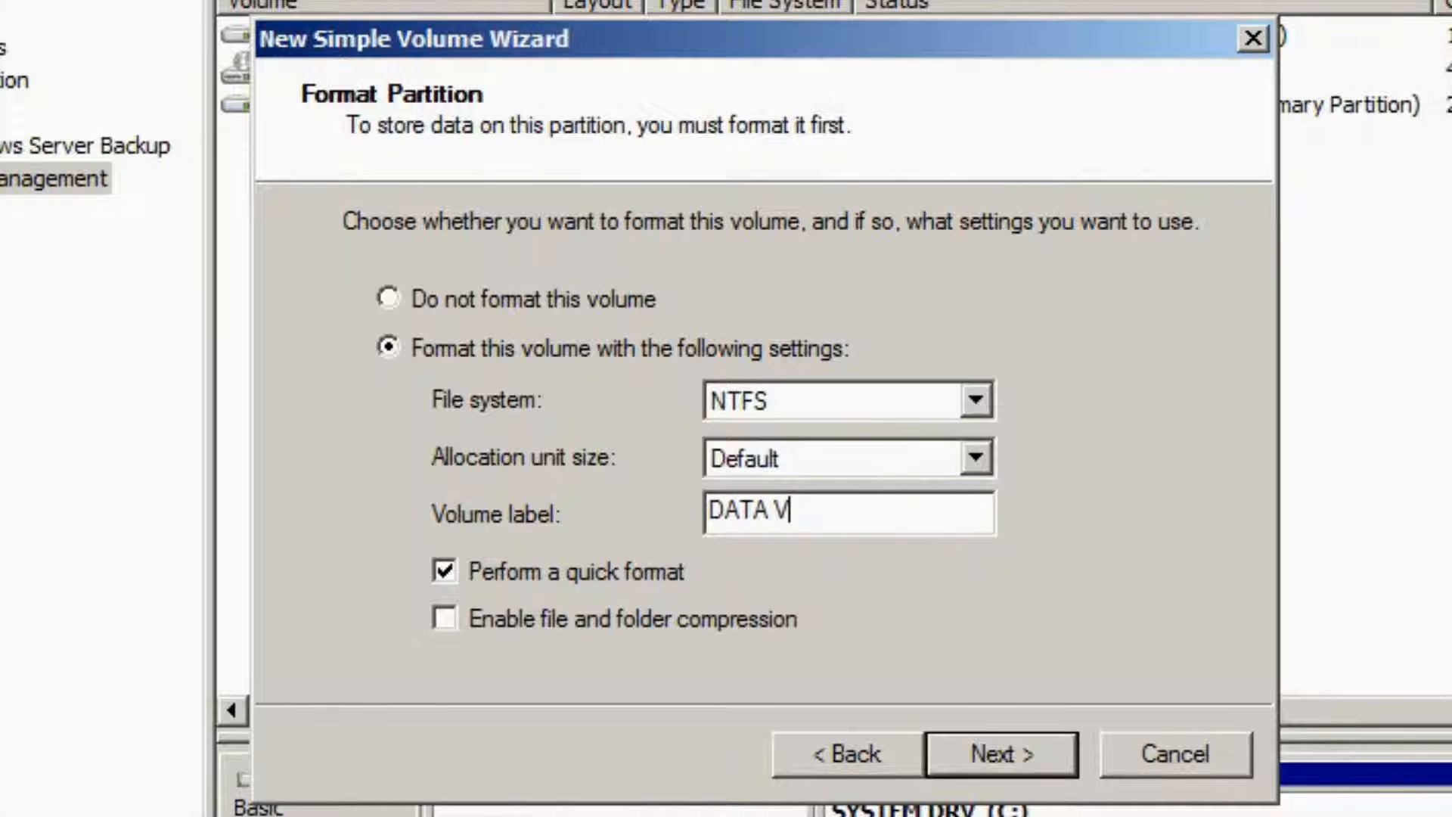
text(OLUME)
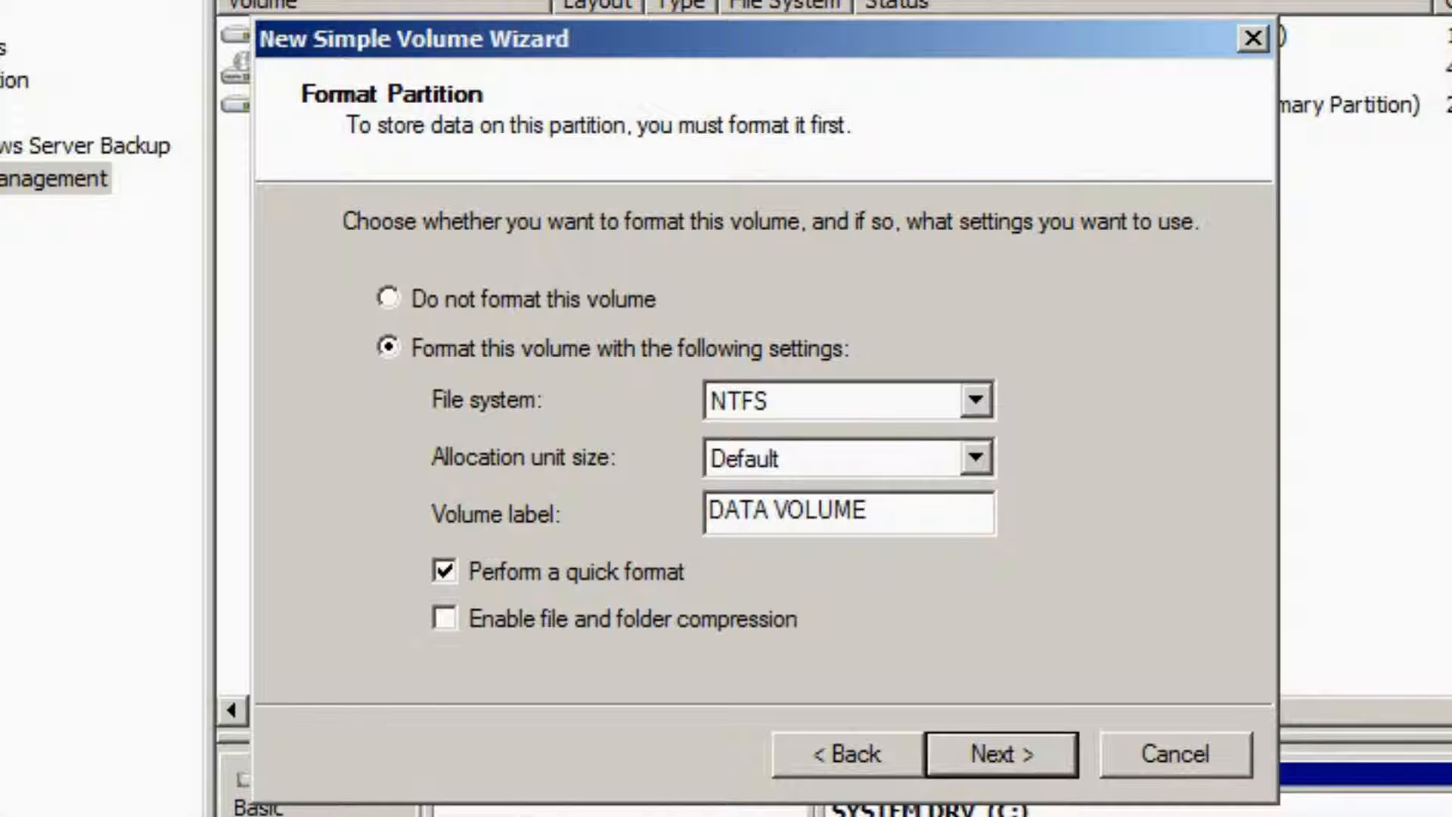
key(BackSpace)
key(BackSpace)
key(BackSpace)
key(BackSpace)
key(BackSpace)
key(BackSpace)
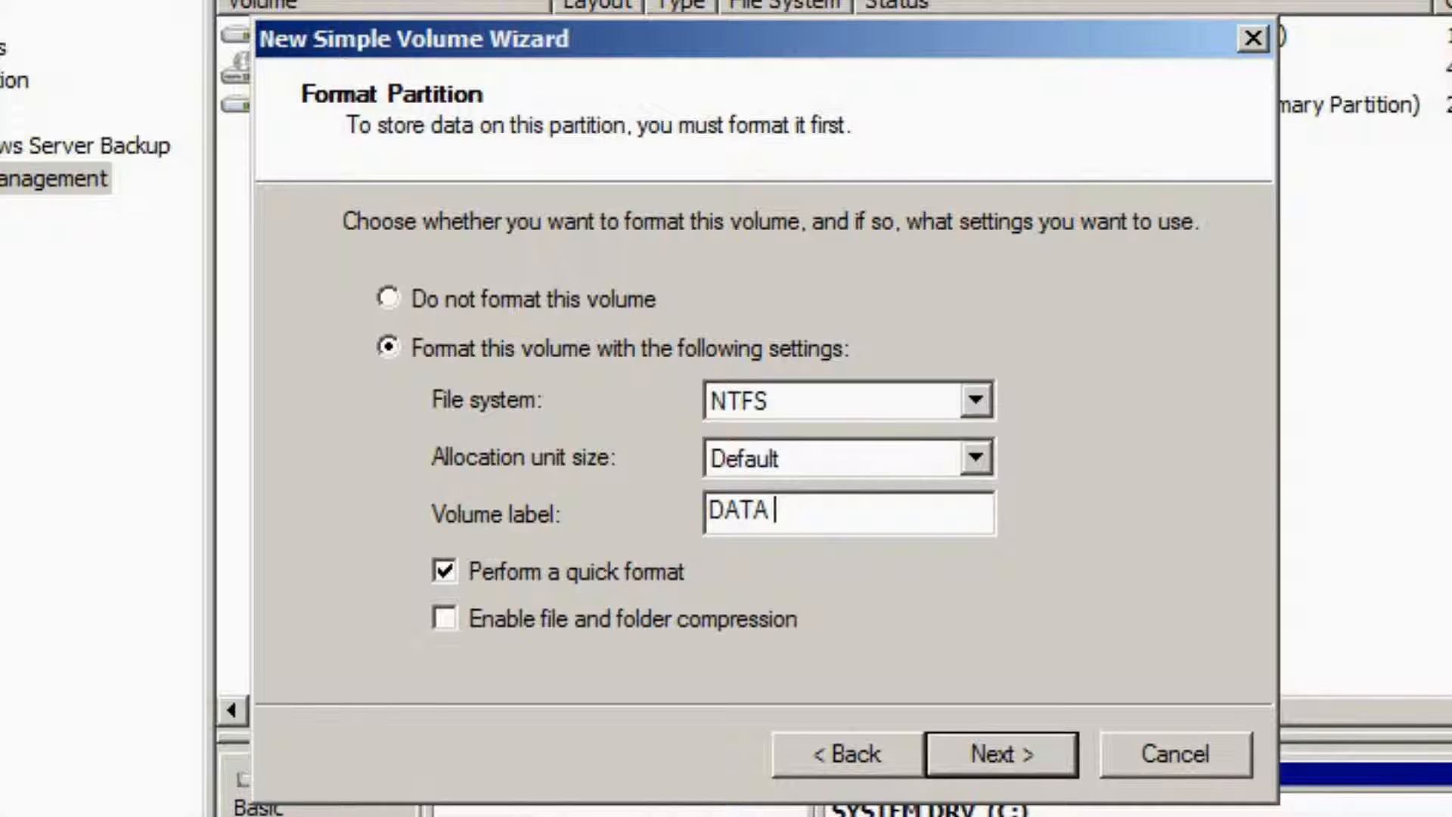
text(DRIVE)
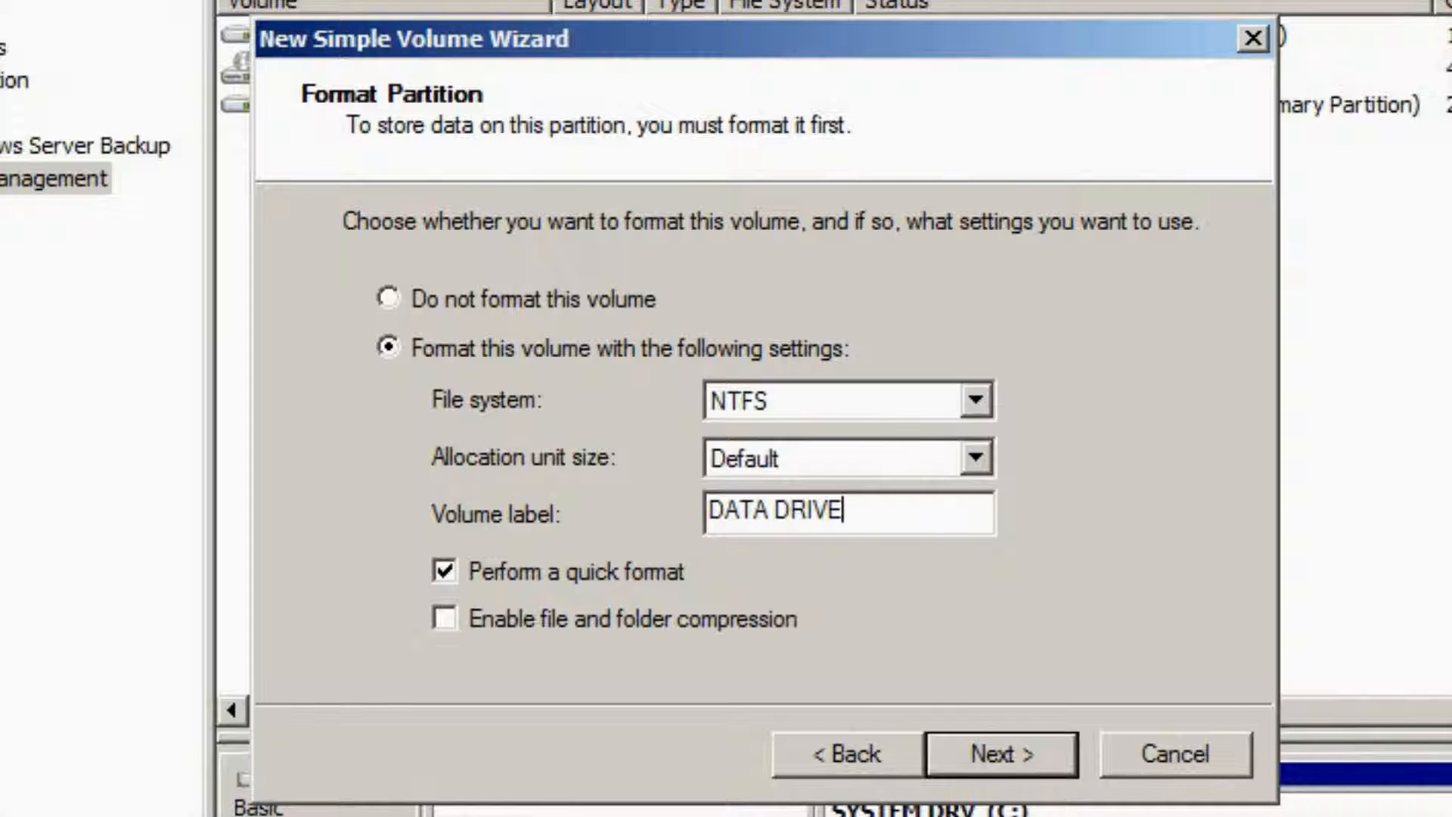
Accept the NTFS quick format, review the summary of the volume settings and create the volume on Disk 1
key(Return)
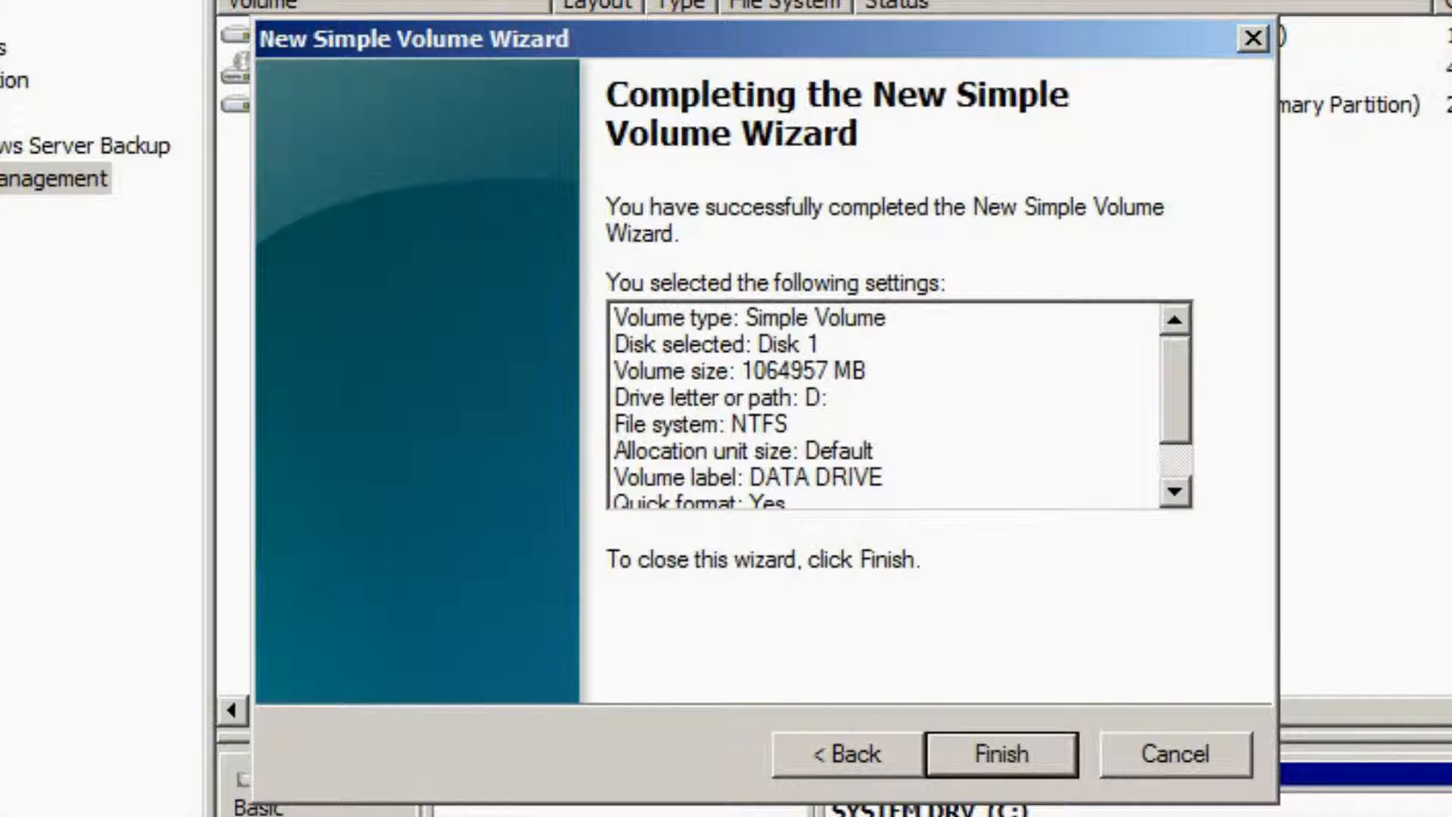
scroll(900, 404, down, 1)
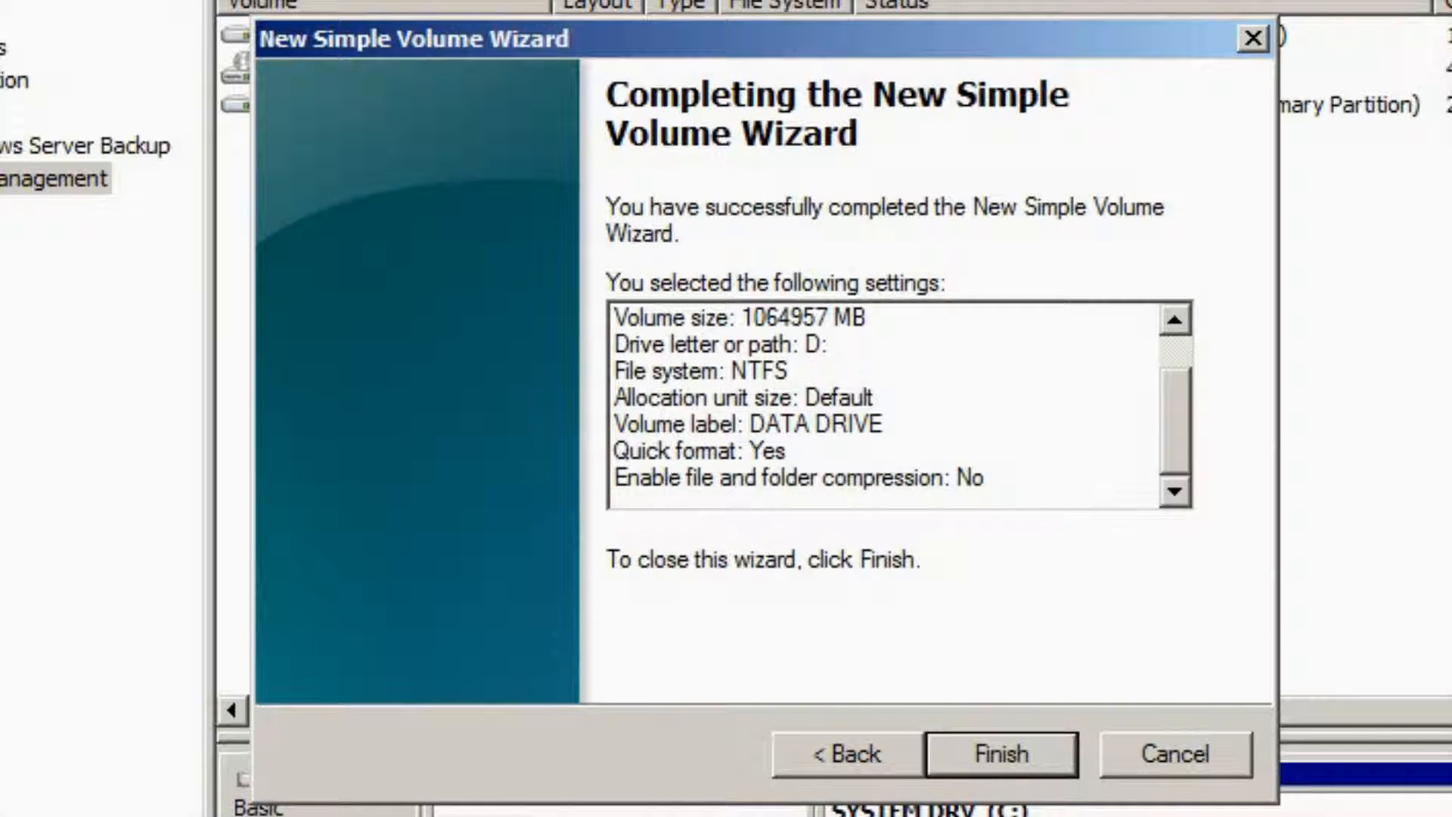
scroll(901, 405, up, 1)
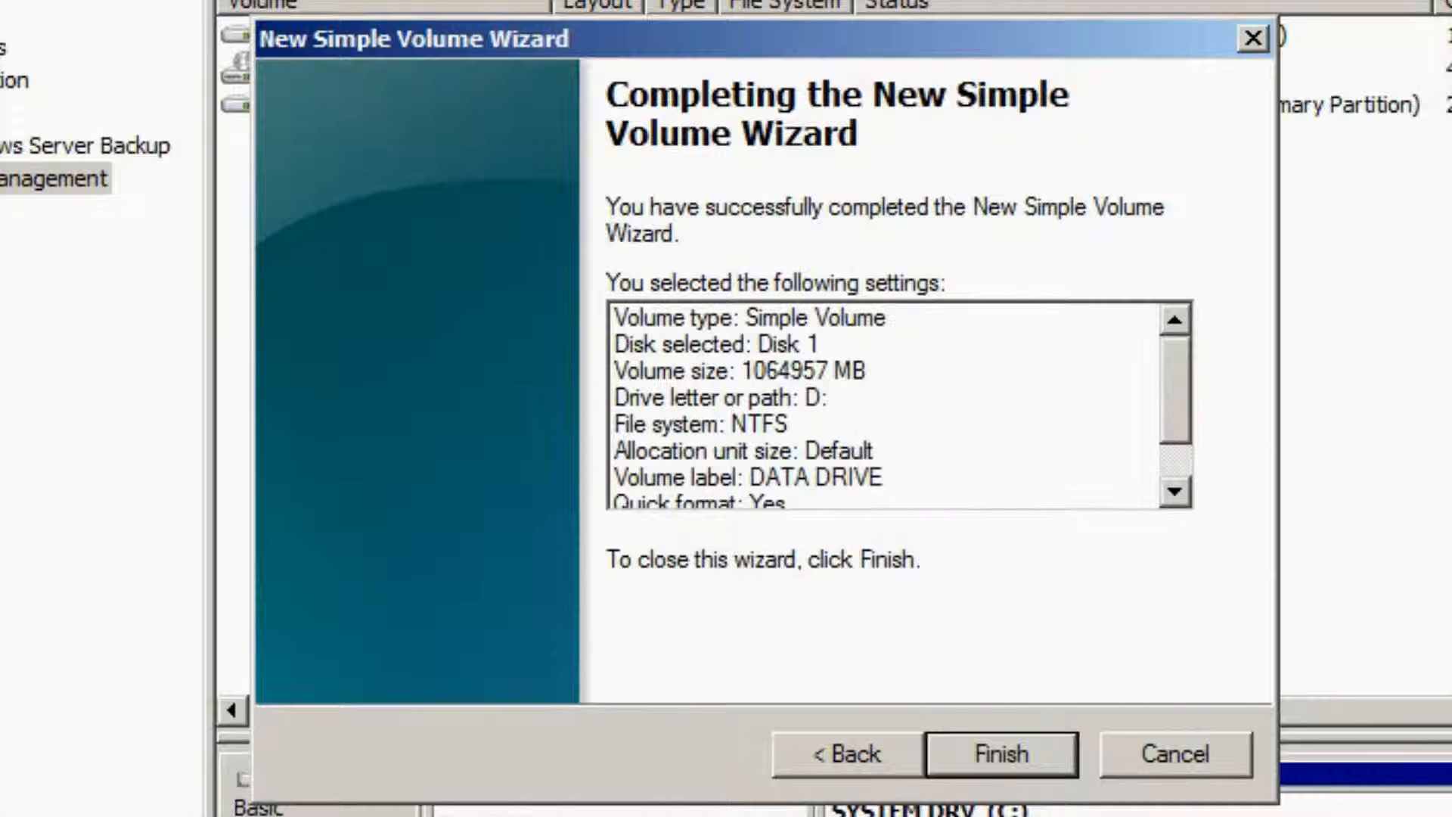
key(Return)
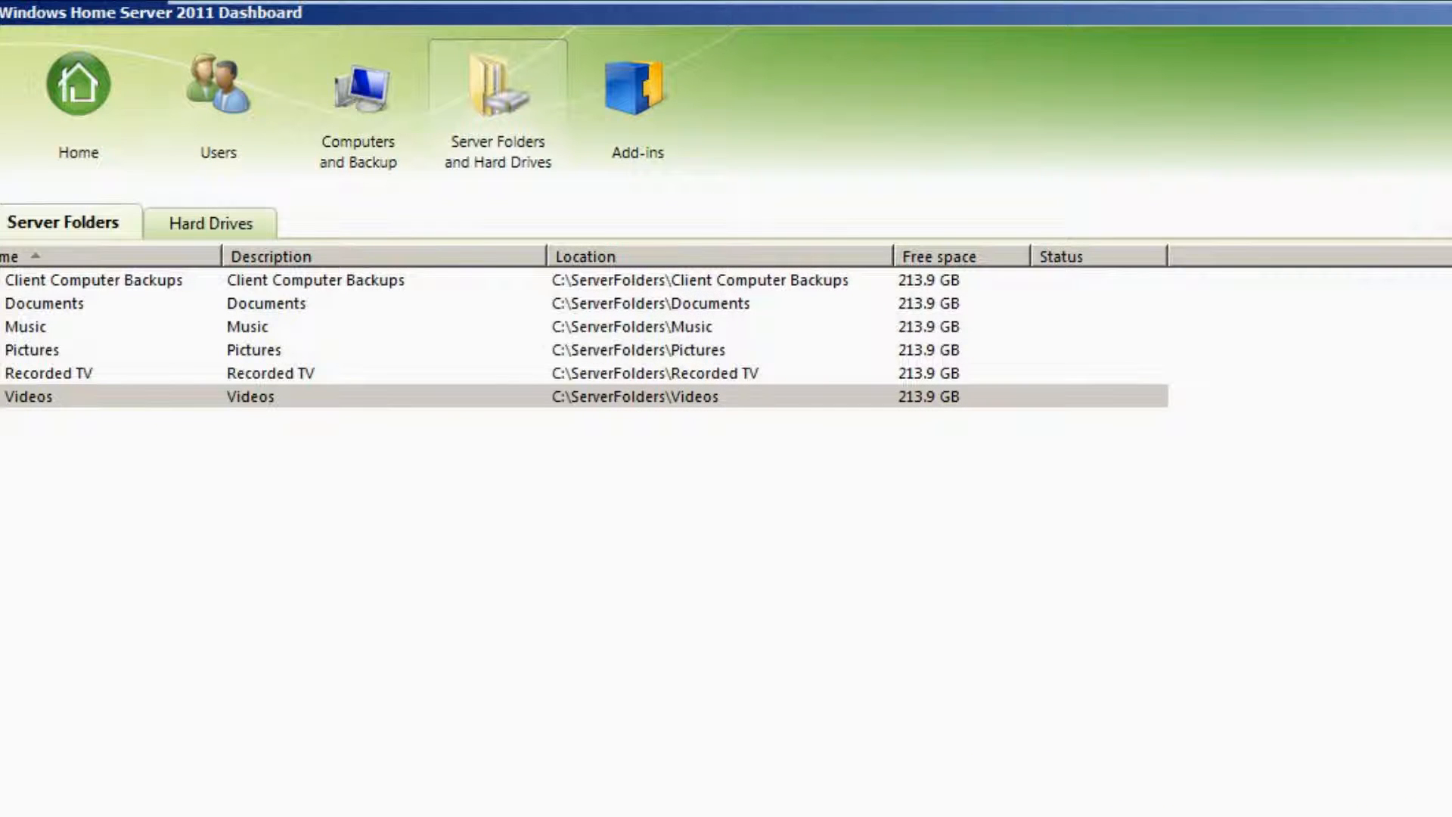
Switch to the Windows Home Server 2011 Dashboard and move the Client Computer Backups folder to D:\ServerFolders\Client Computer Backups
click(93, 280)
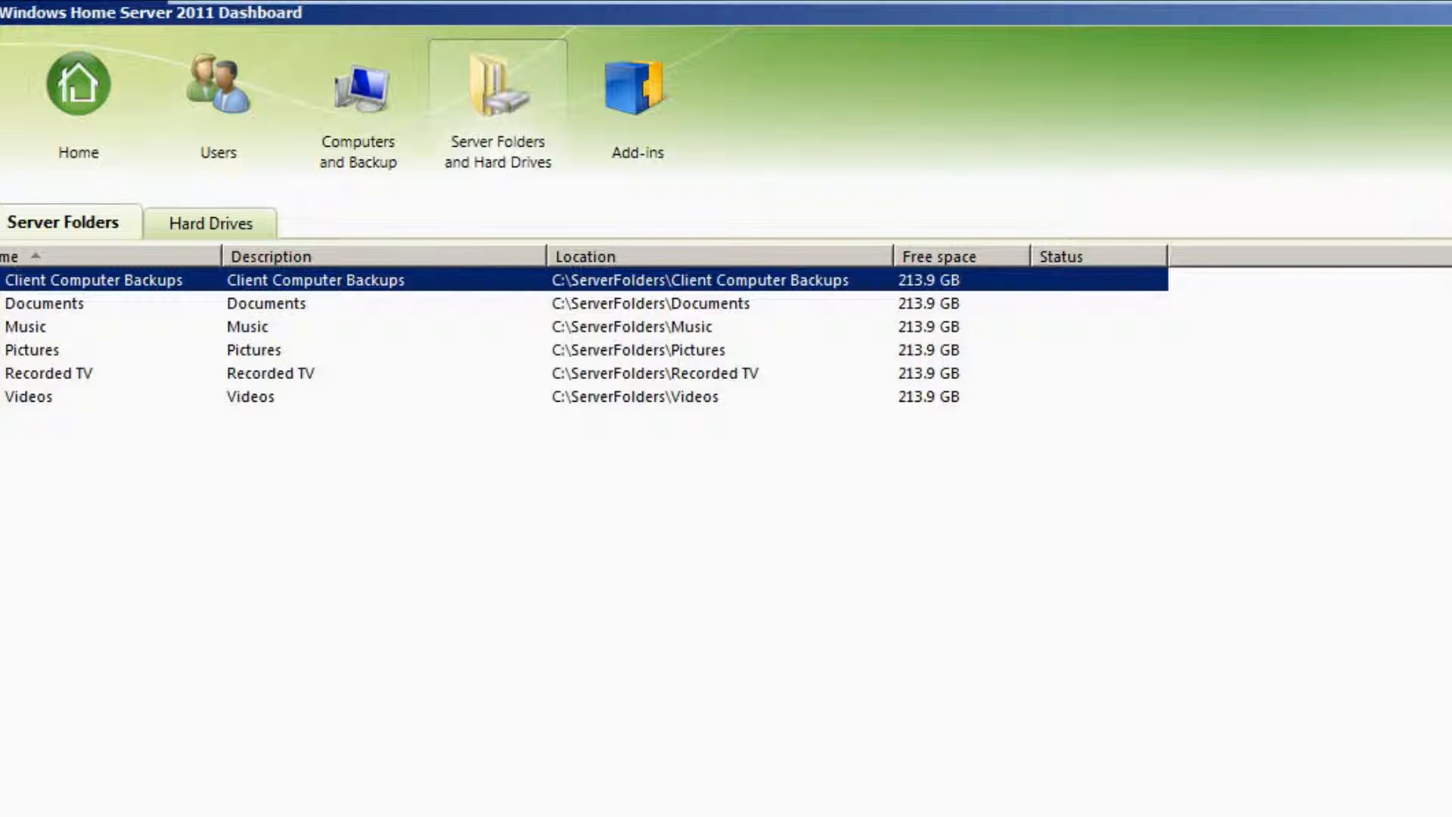
right_click(92, 278)
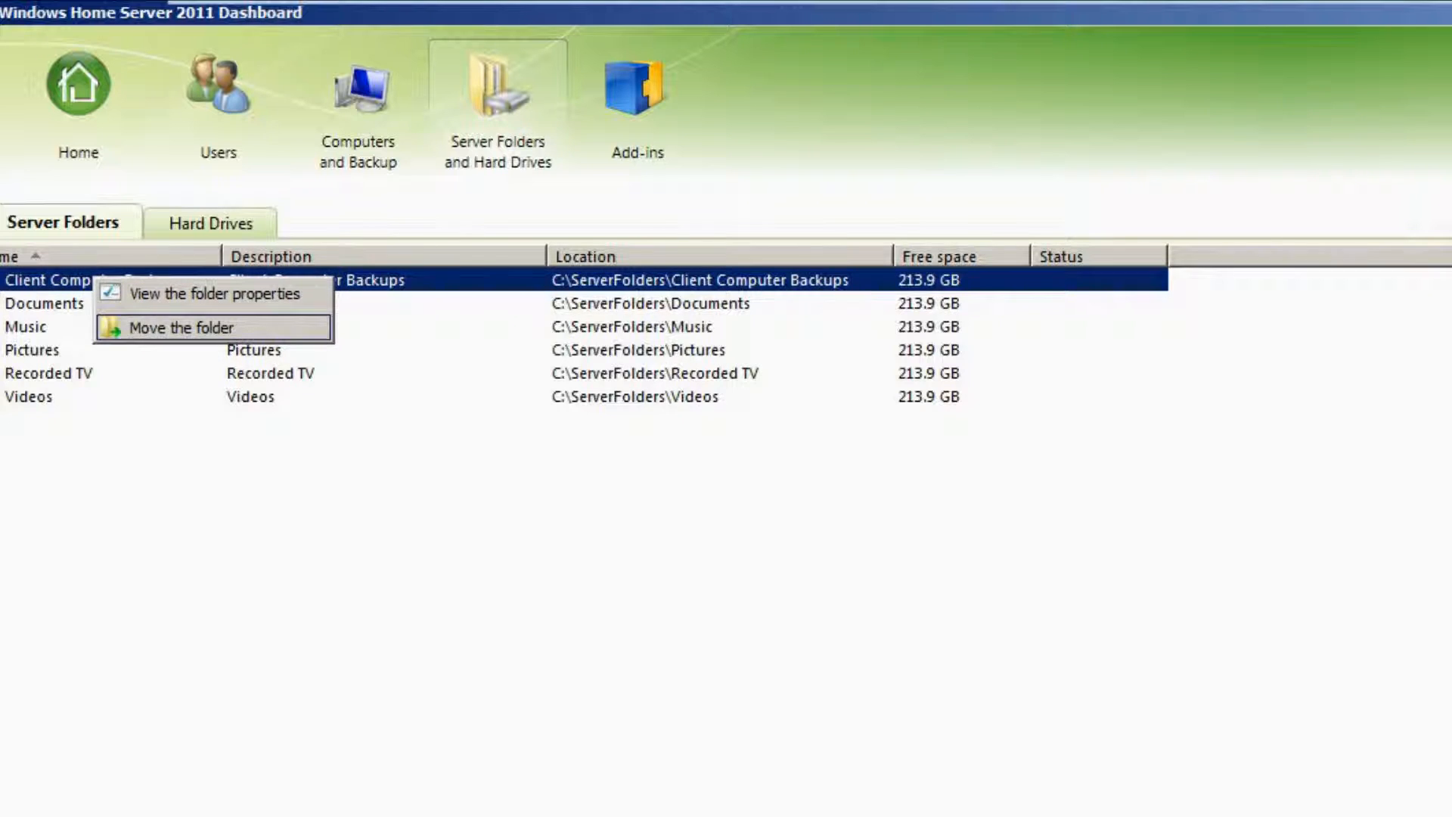
click(181, 327)
key(Return)
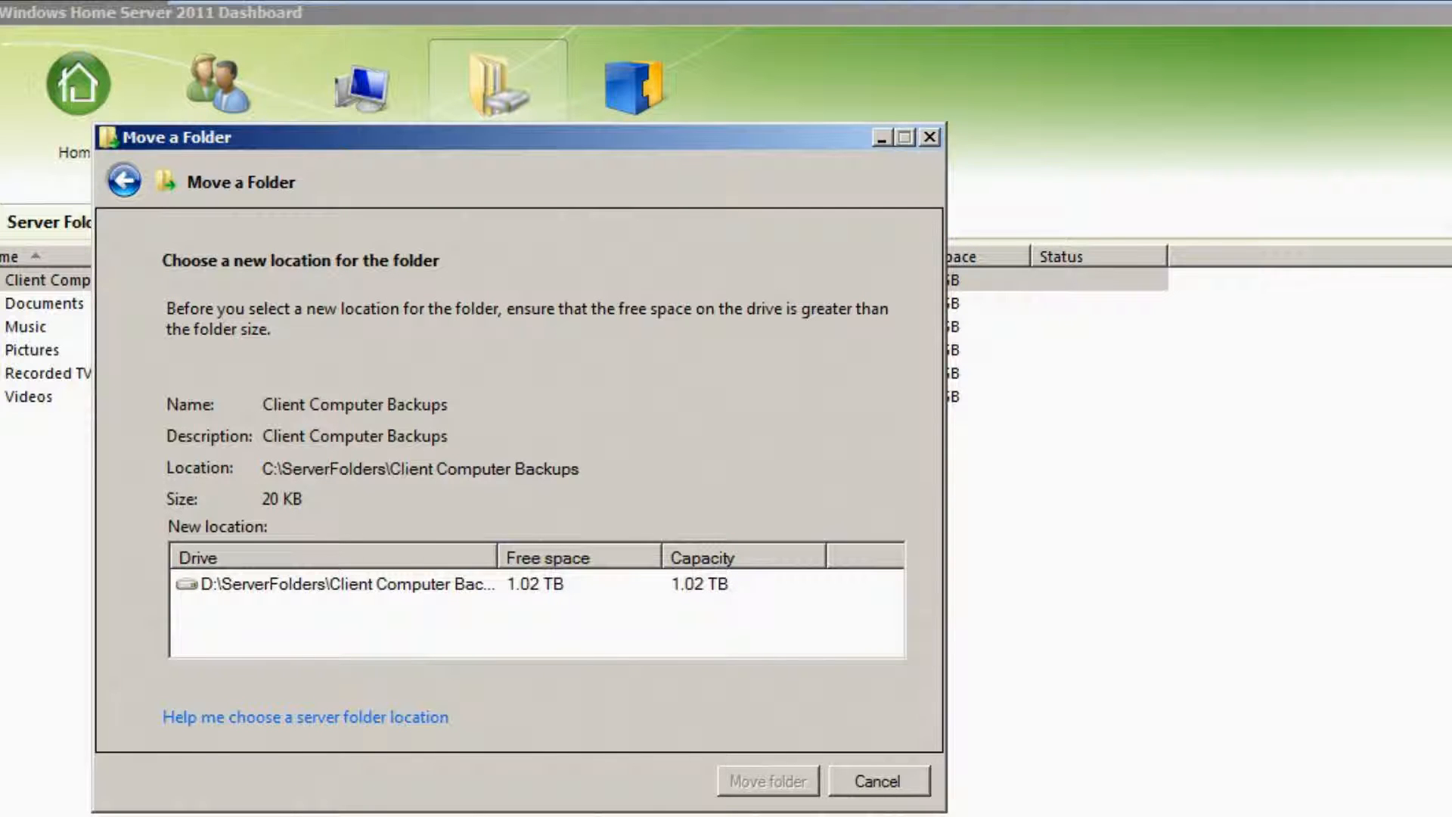
click(347, 584)
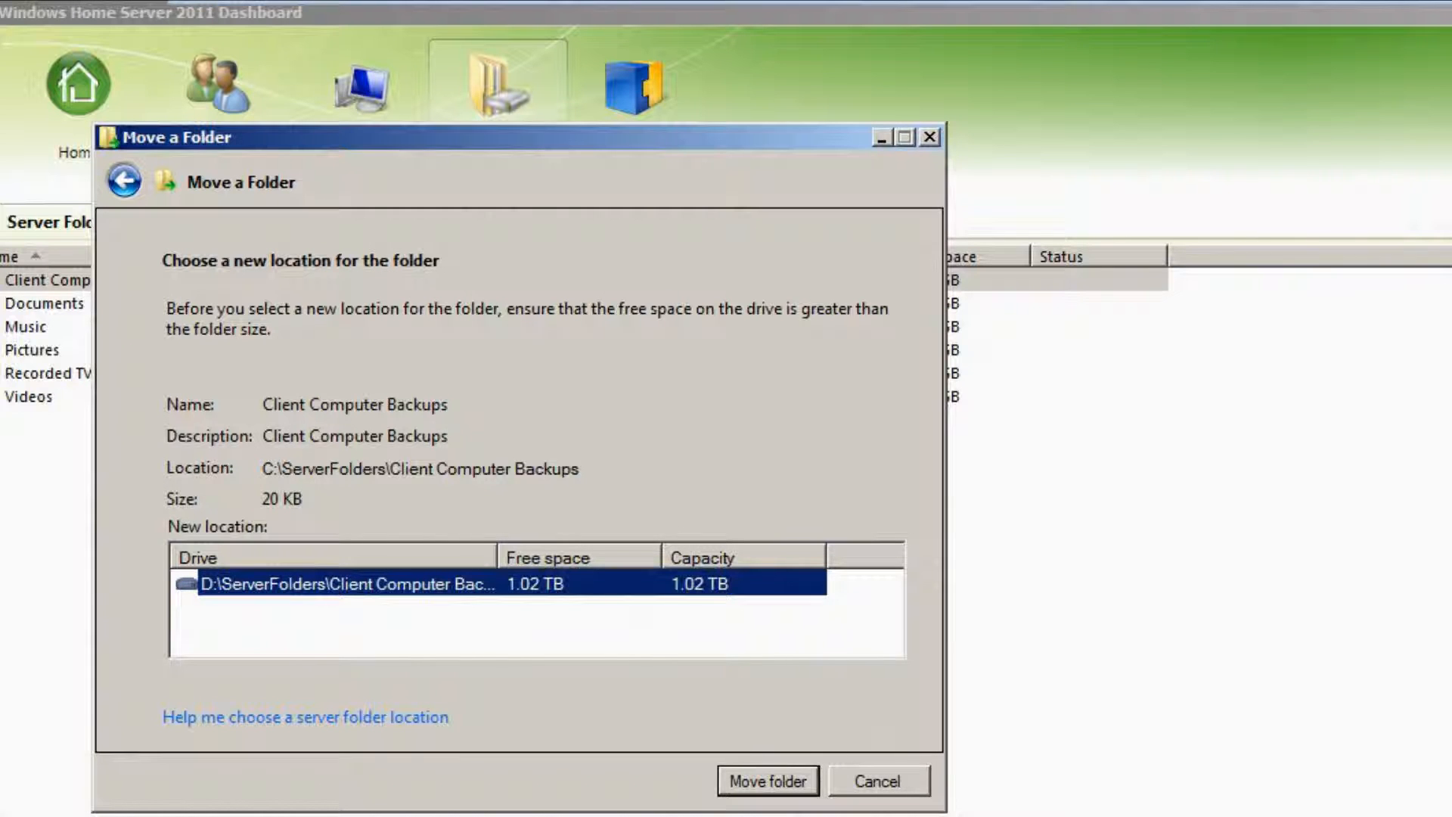
key(Return)
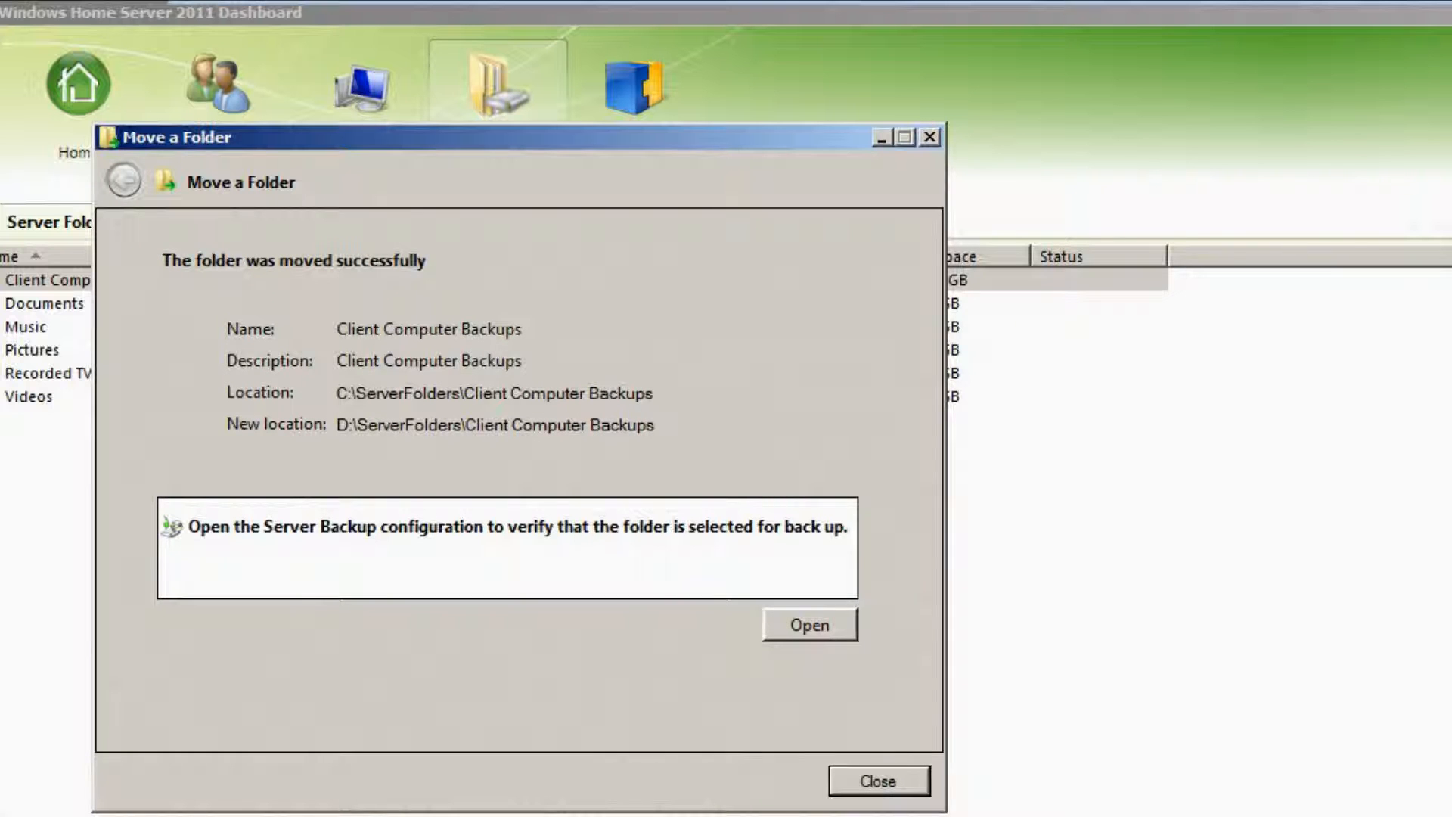
key(Return)
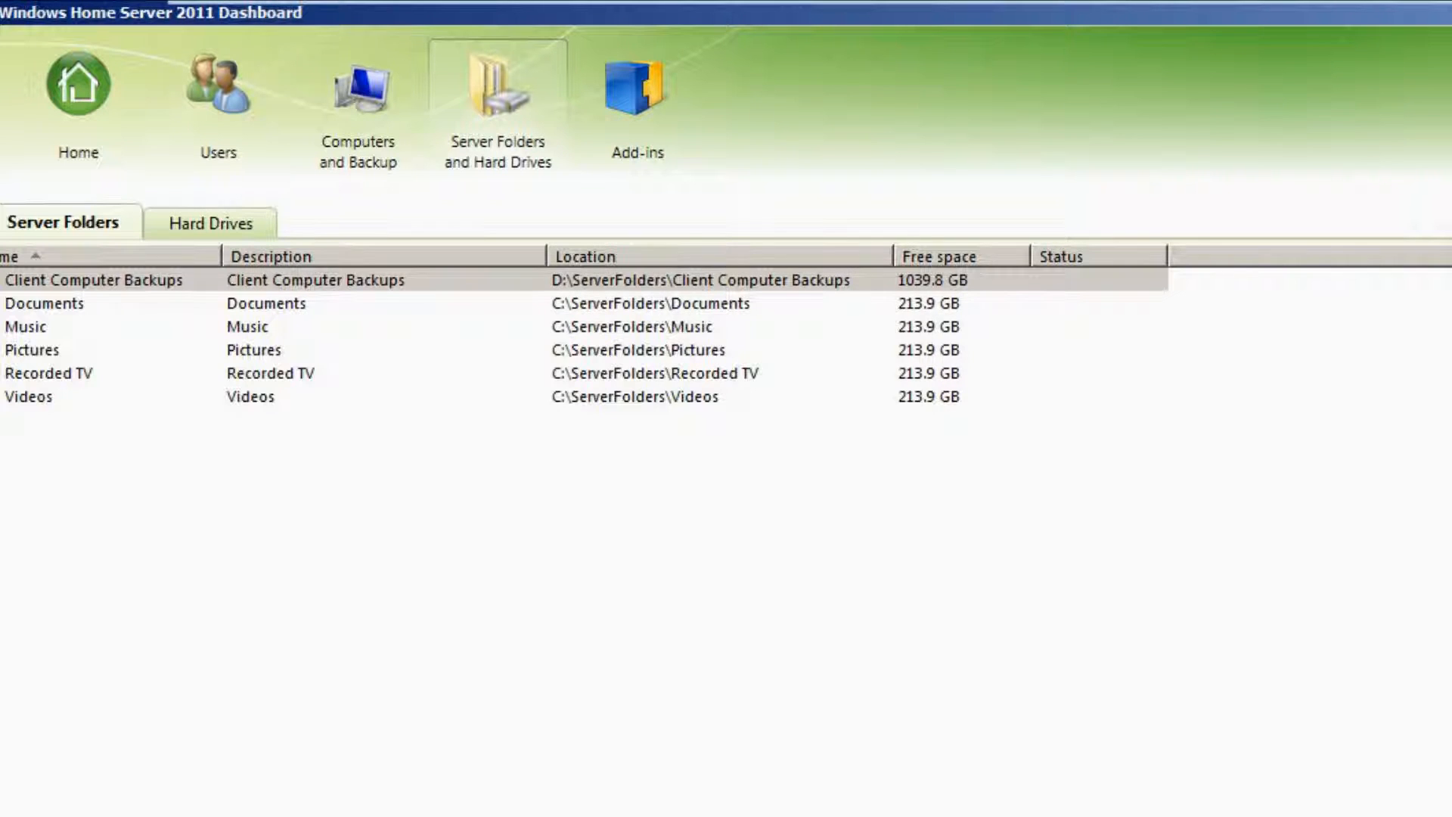
Move the Documents server folder from the C: drive to D:\ServerFolders\Documents
click(45, 303)
right_click(46, 304)
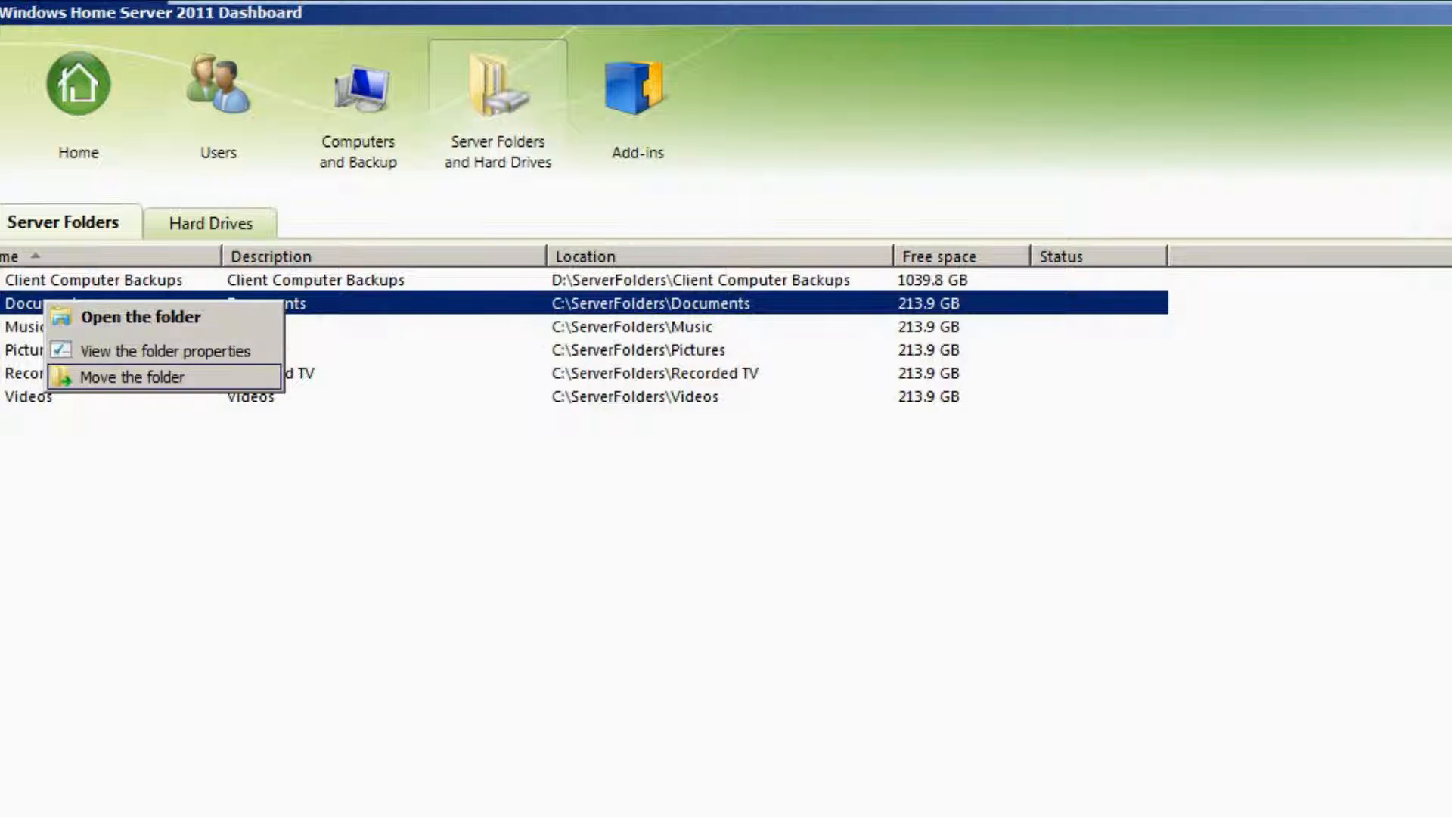
click(132, 377)
click(798, 810)
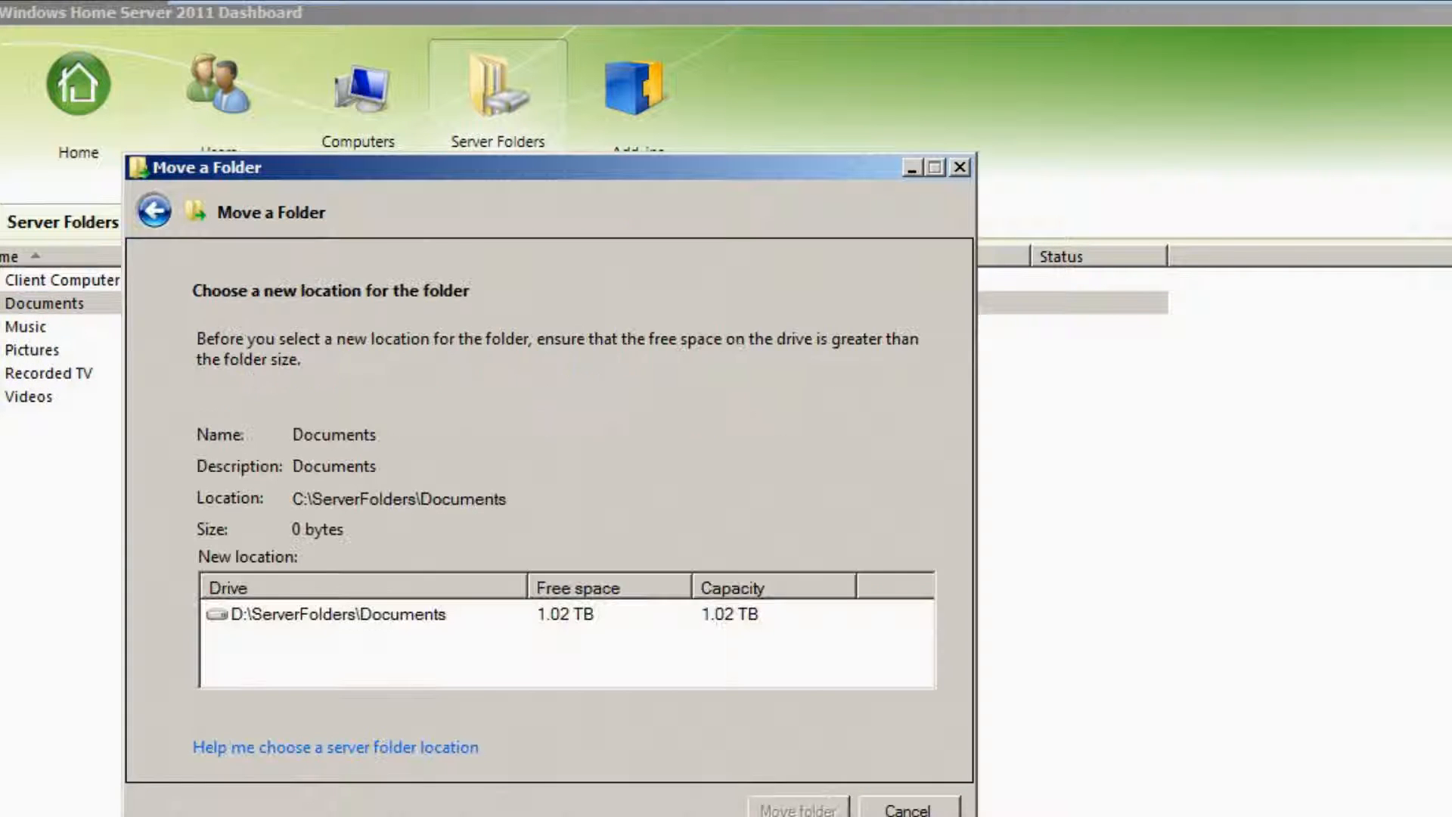
click(338, 614)
click(798, 810)
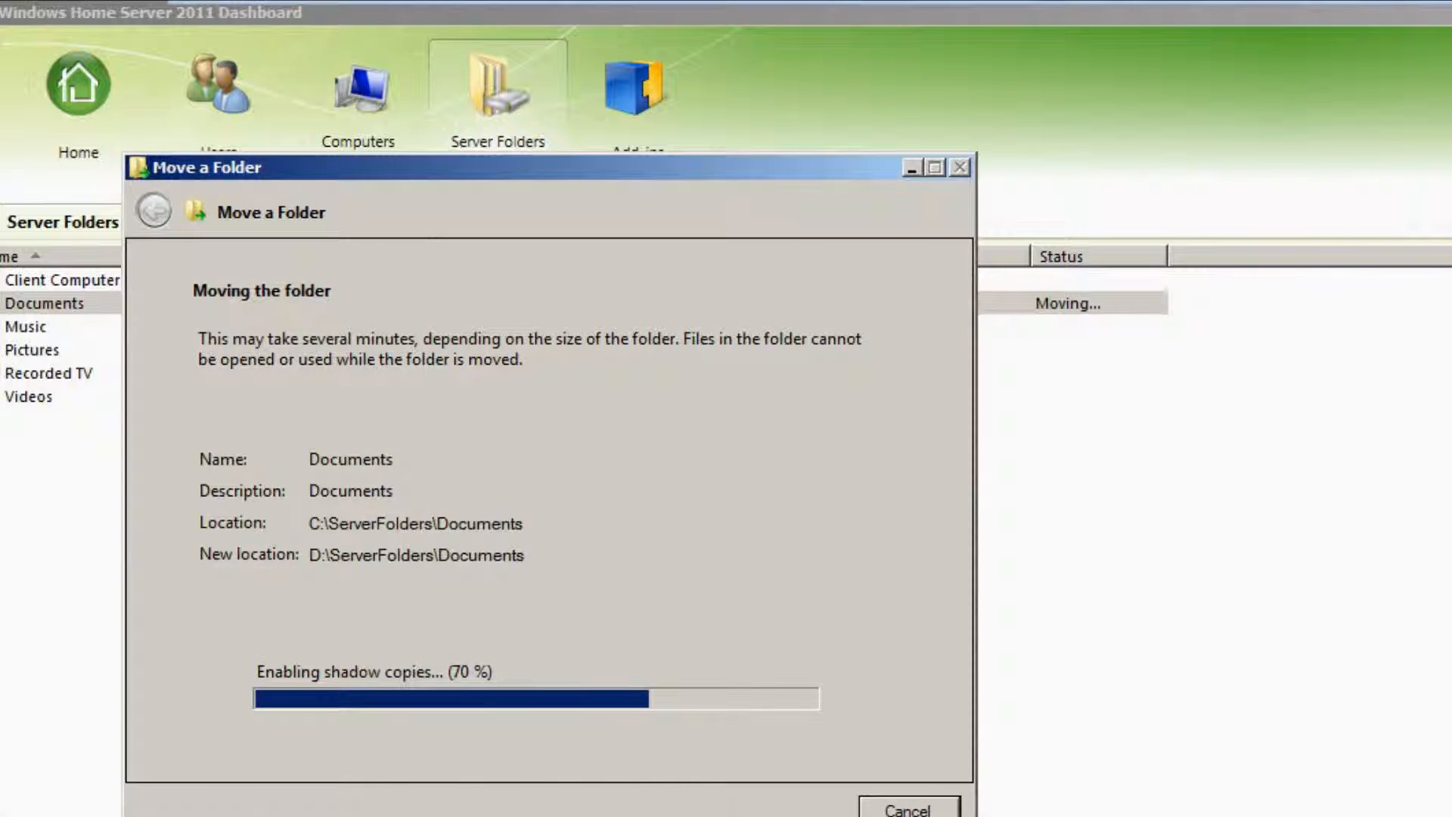
key(Escape)
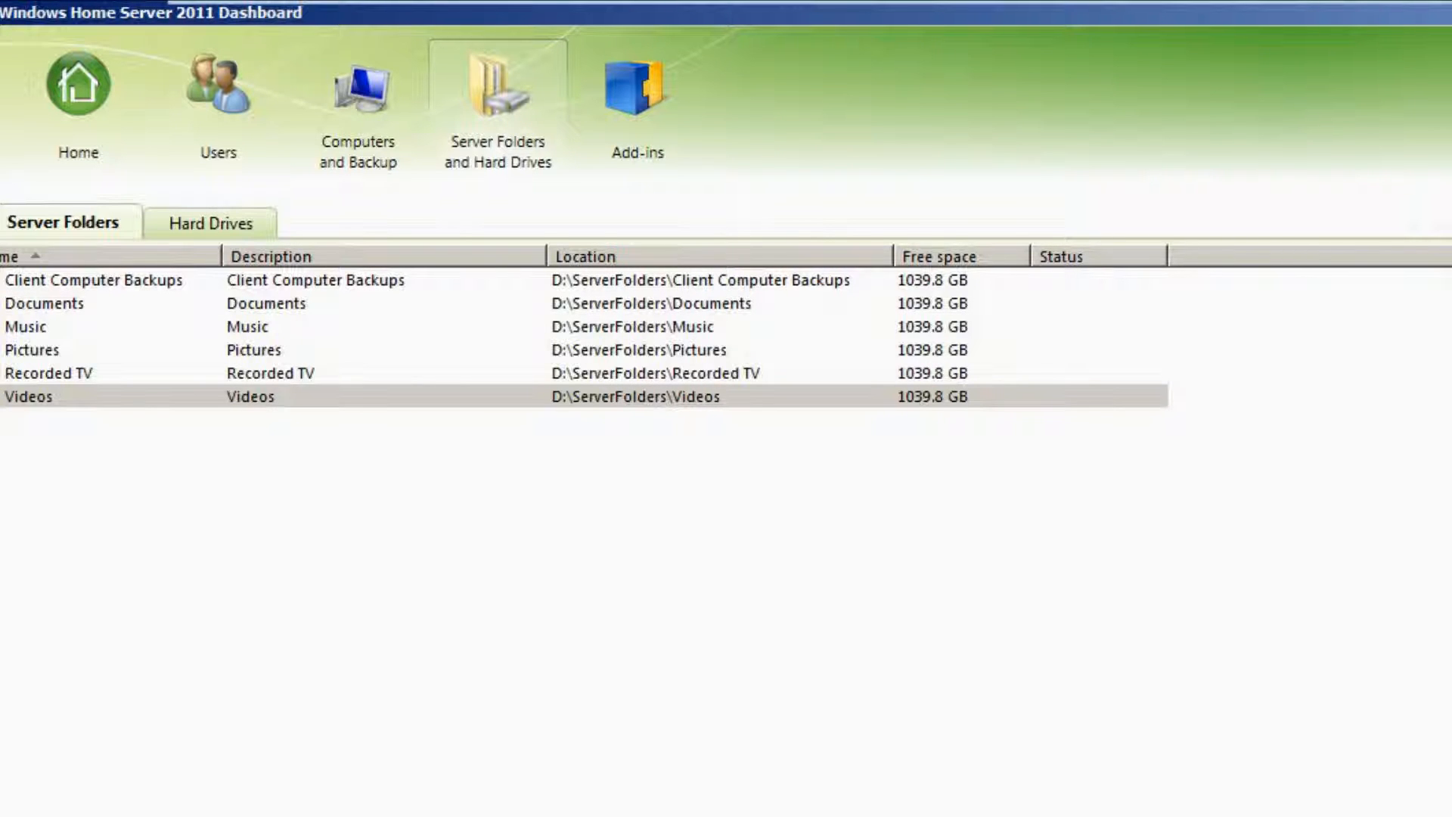
Switch to Windows Explorer, check the contents of ServerFolders on DATA DRIVE (D:), and close the open windows
key(alt+Tab)
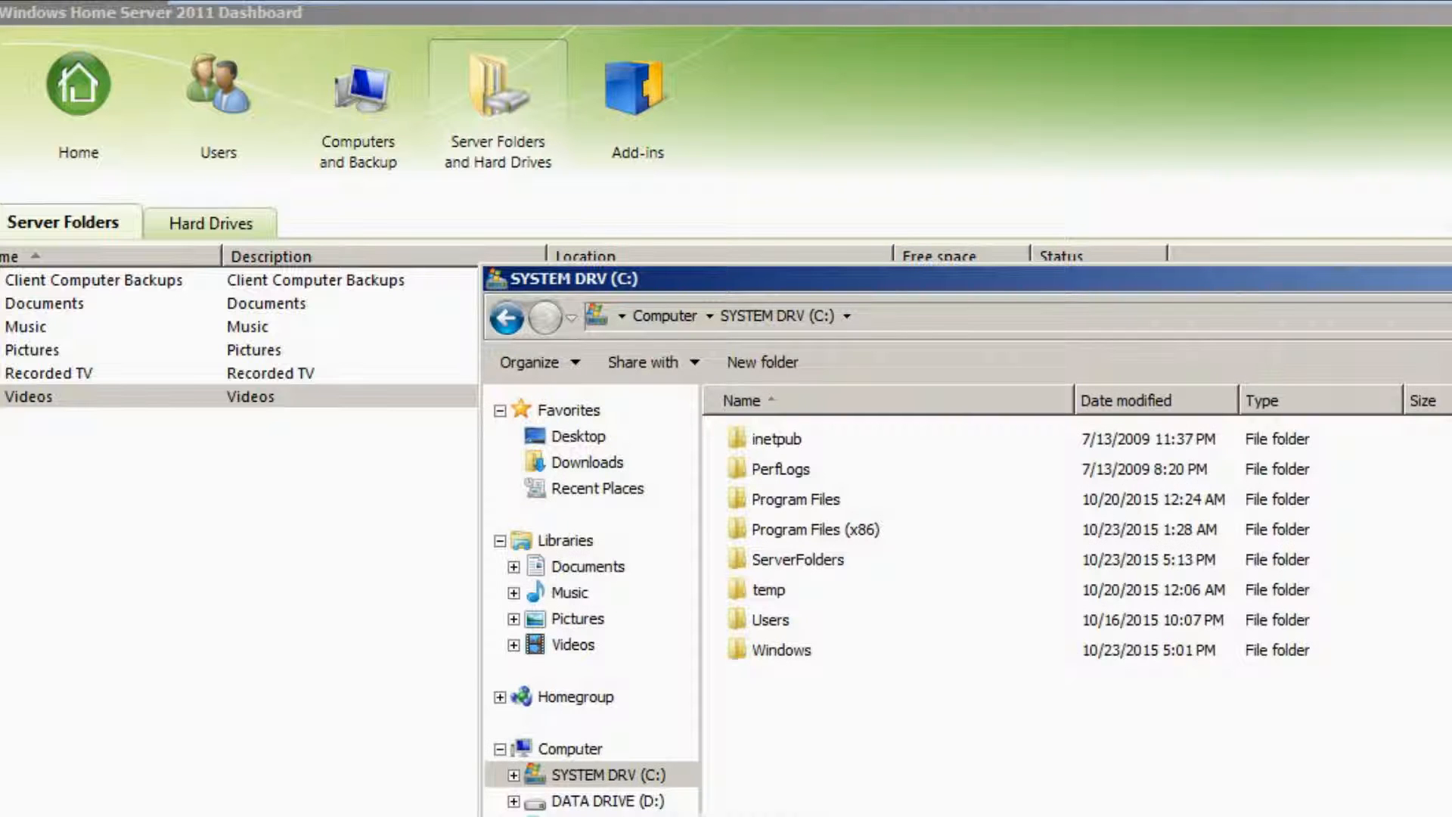
click(607, 800)
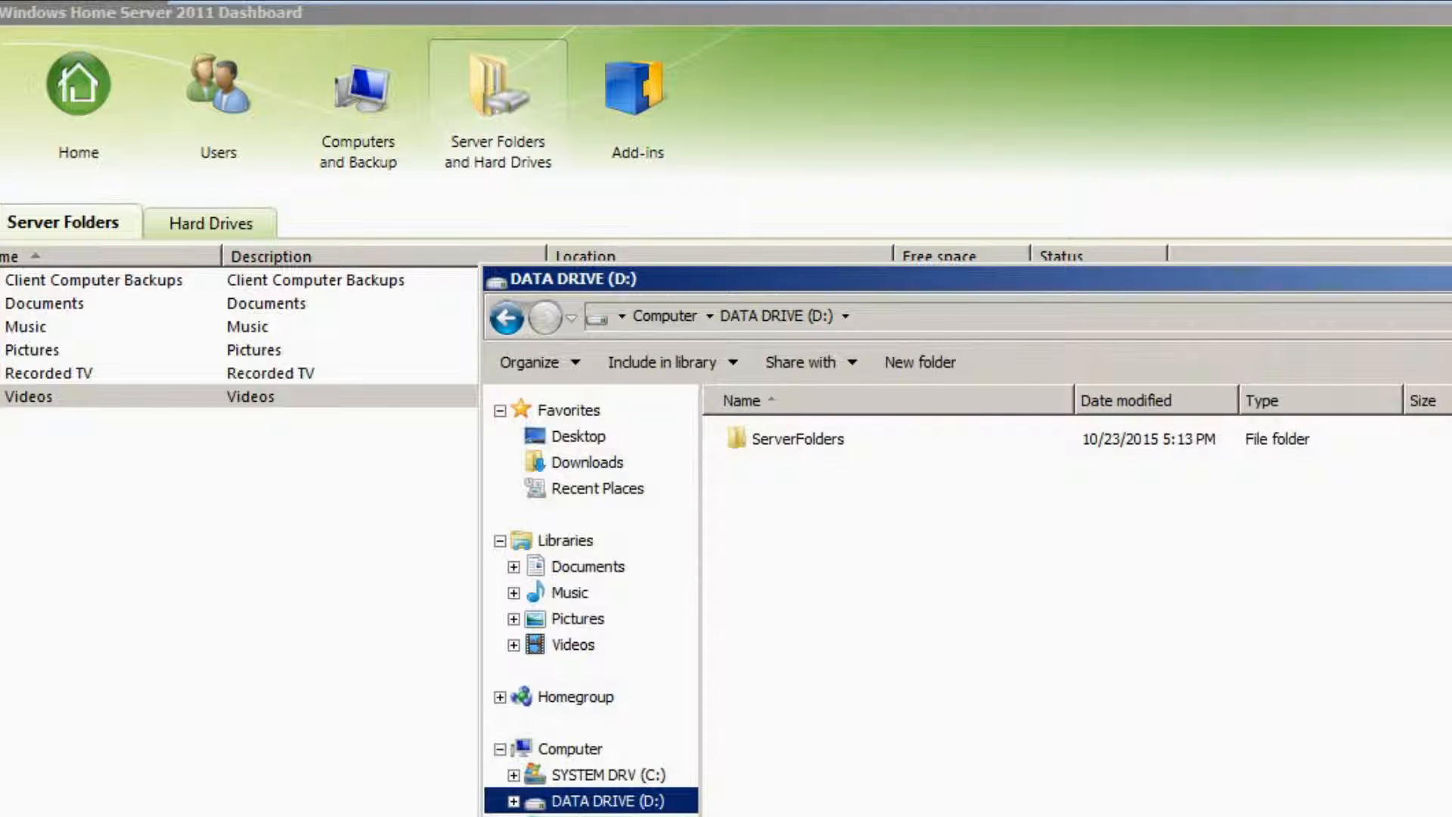
double_click(798, 439)
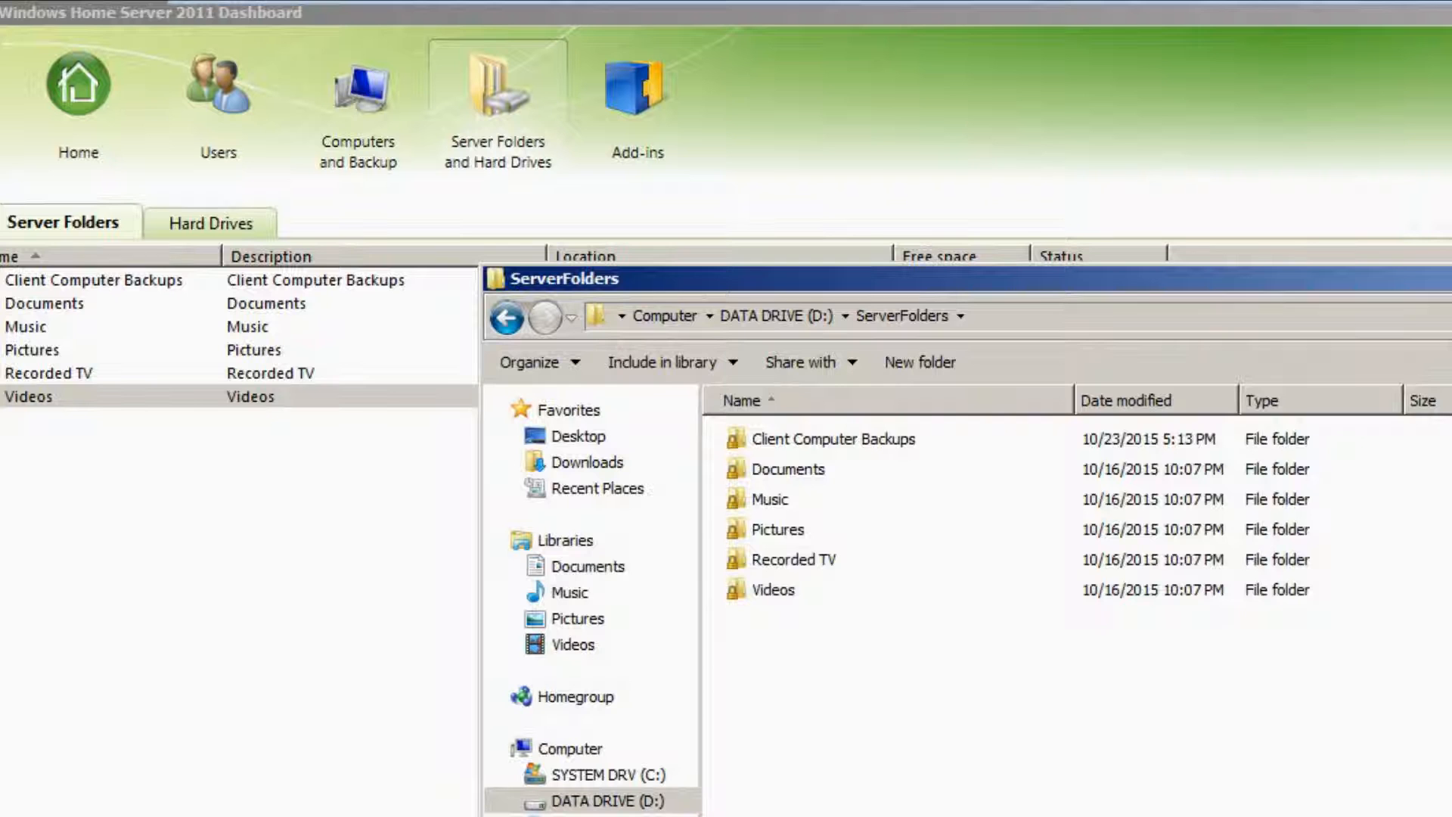
key(alt+F4)
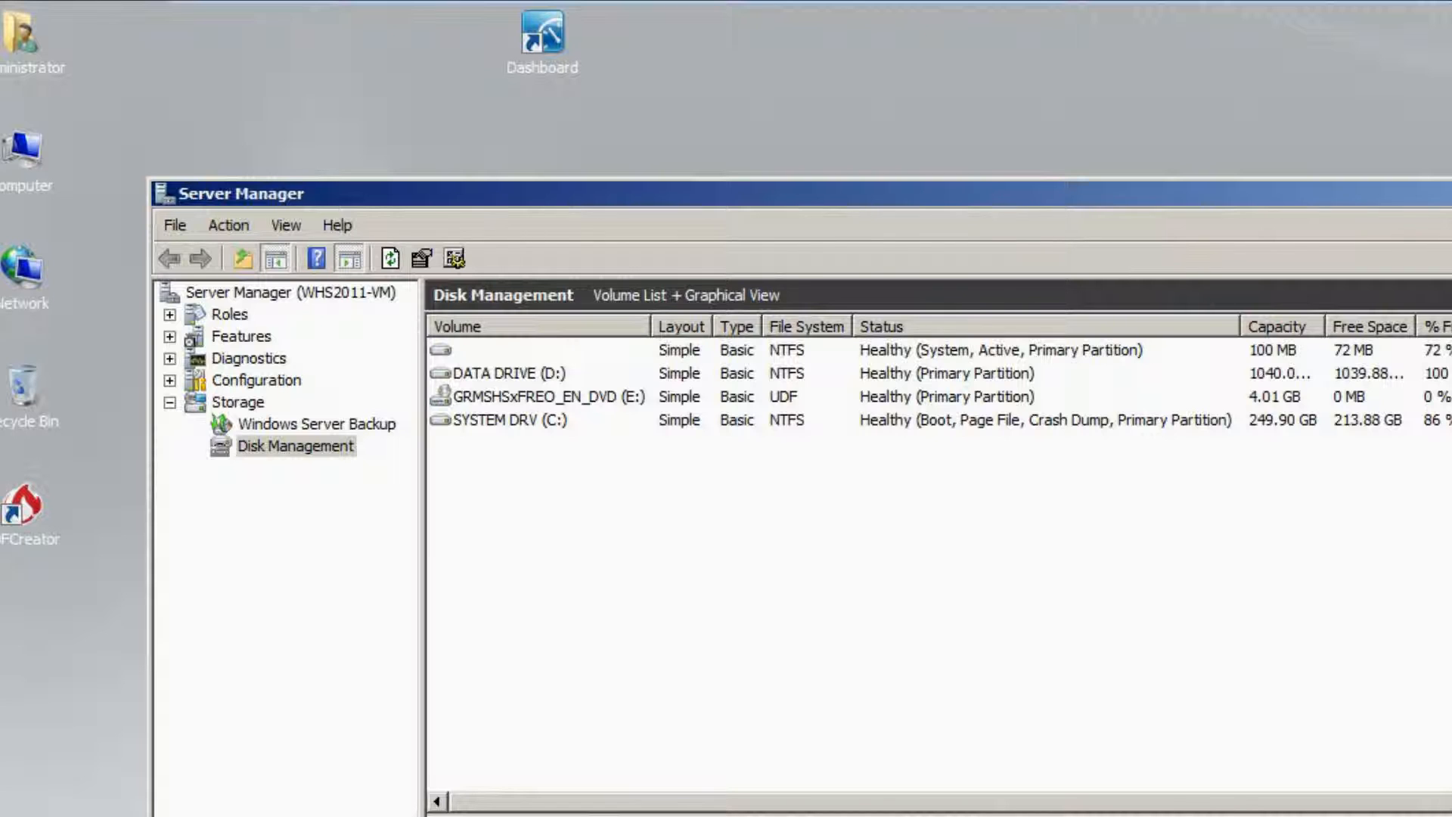
key(alt+F4)
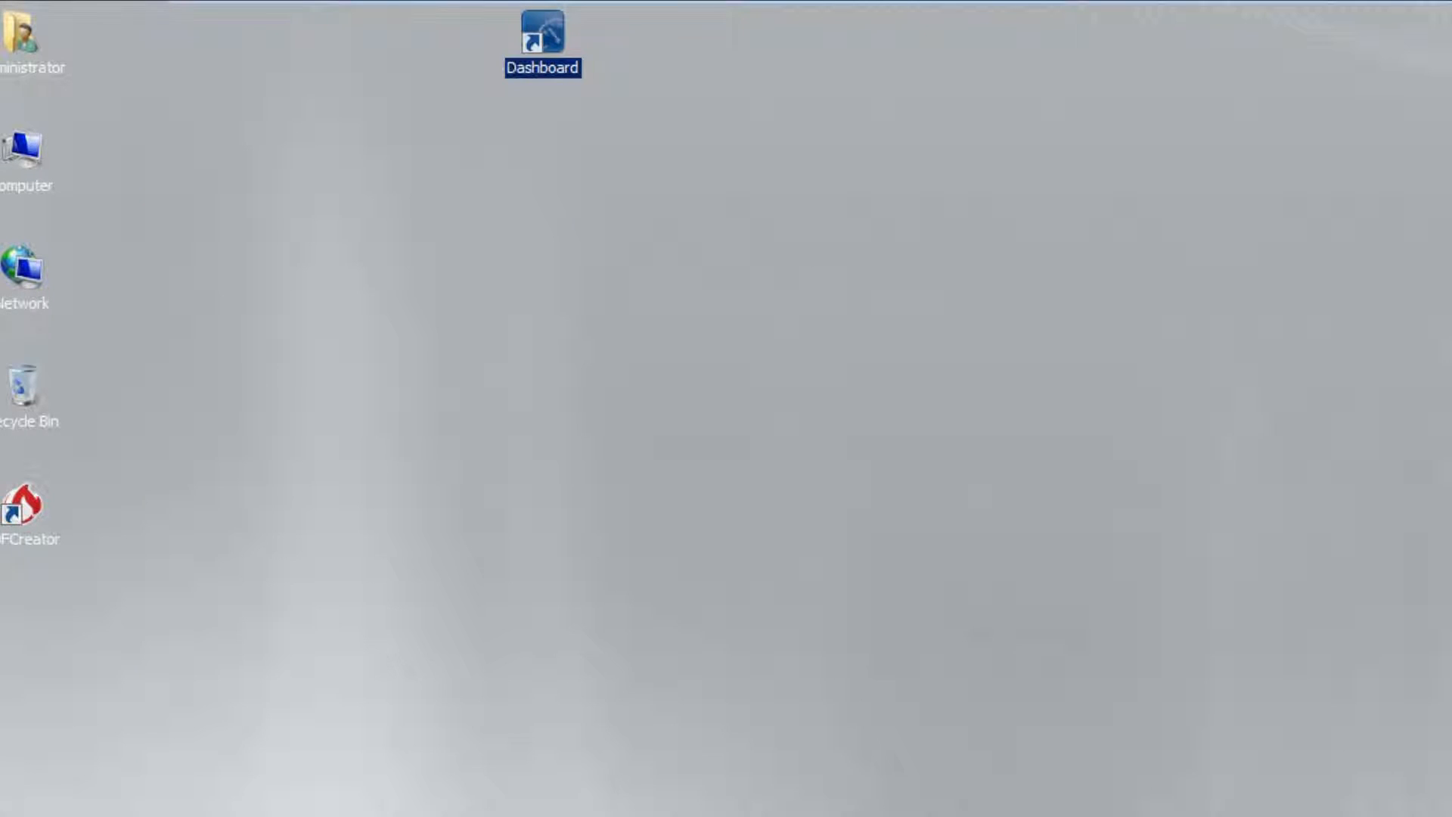